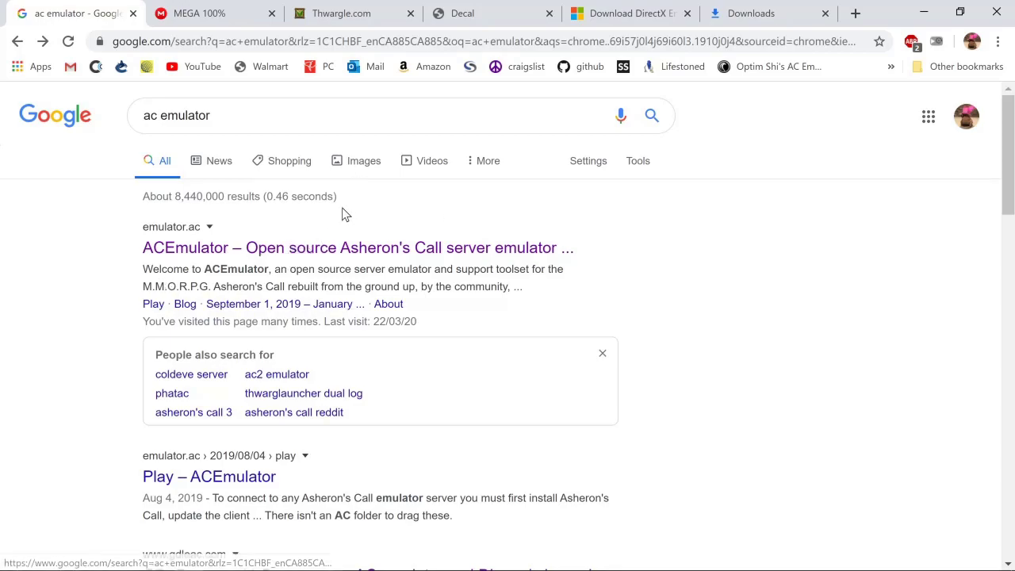
Step: Go from the ACEmulator search result to its How to Play guide's installer steps
left_click(204, 252)
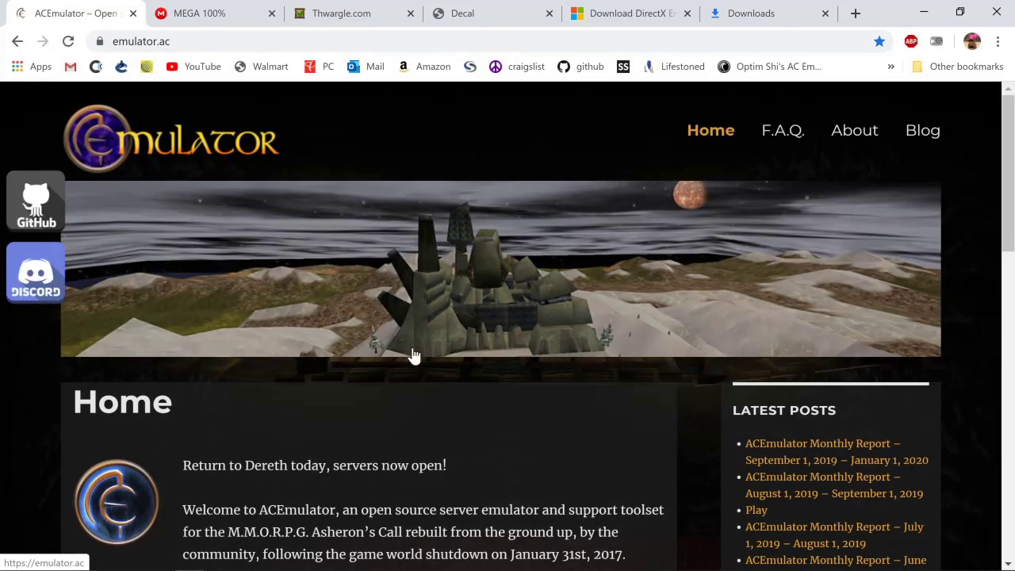
left_click(796, 137)
scroll(335, 413, "down", 2)
left_click(125, 361)
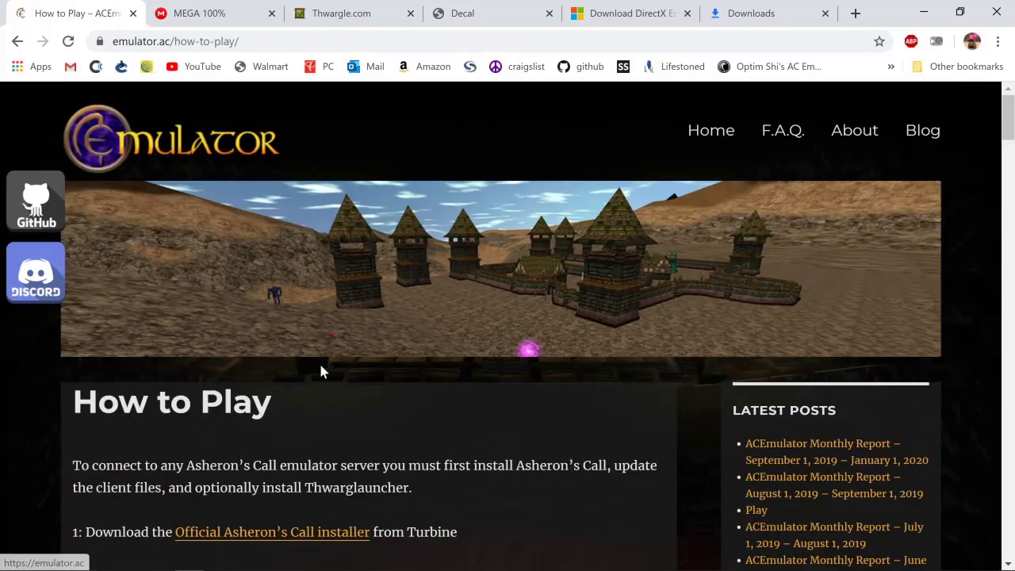
scroll(327, 364, "down", 1)
scroll(329, 361, "down", 1)
scroll(329, 367, "down", 1)
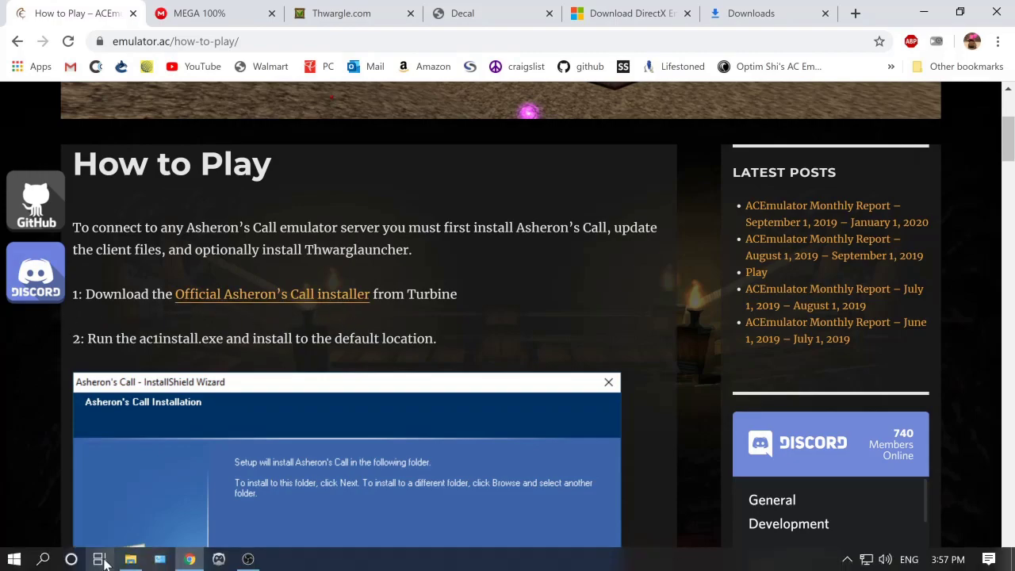
Step: Run the ac1install installer from the Downloads folder
left_click(131, 559)
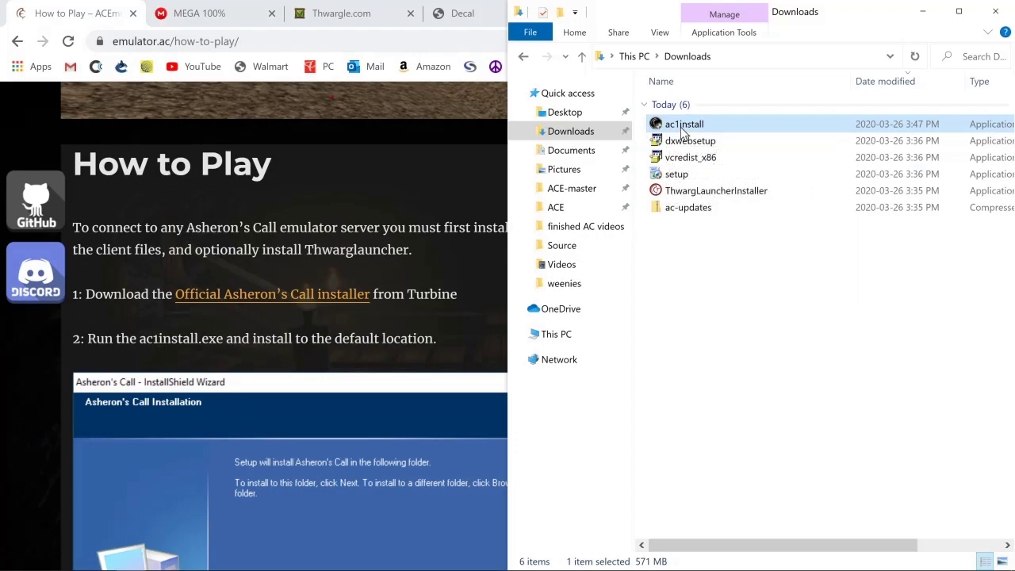
double_click(680, 128)
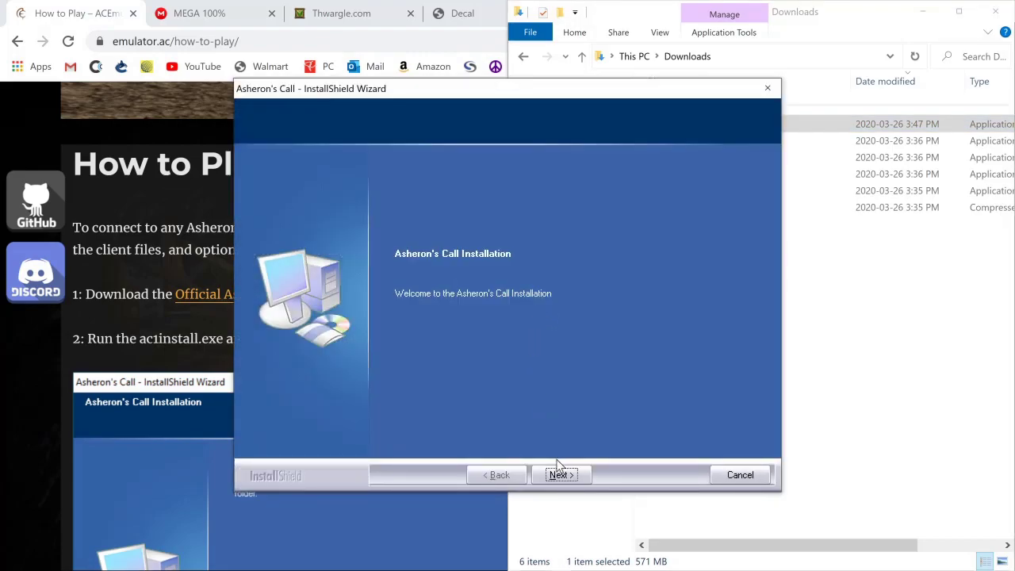
Step: Install Asheron's Call into c:\Turbine\Asheron's Call with default options, then finish the wizard
left_click(560, 474)
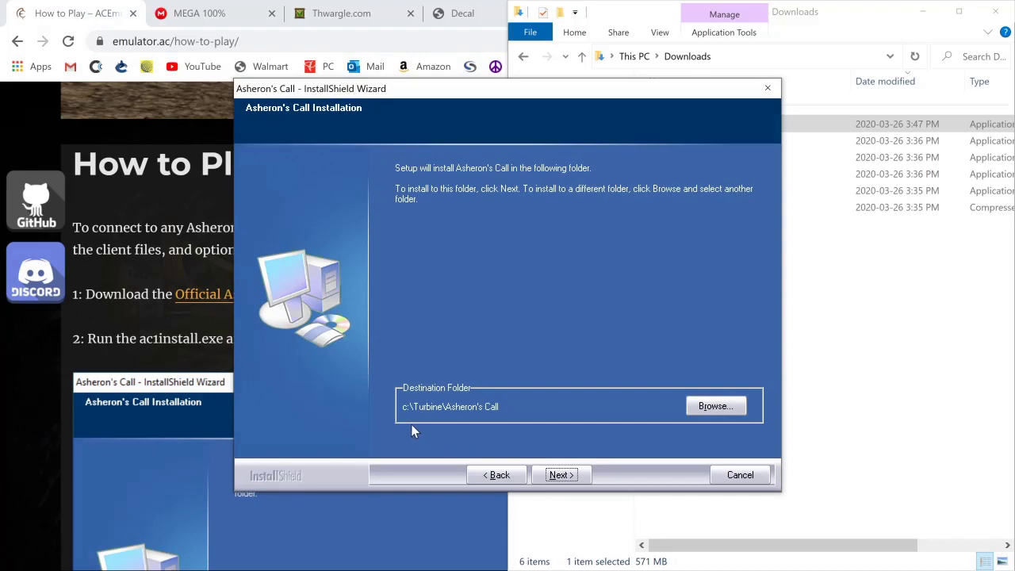
left_click(562, 479)
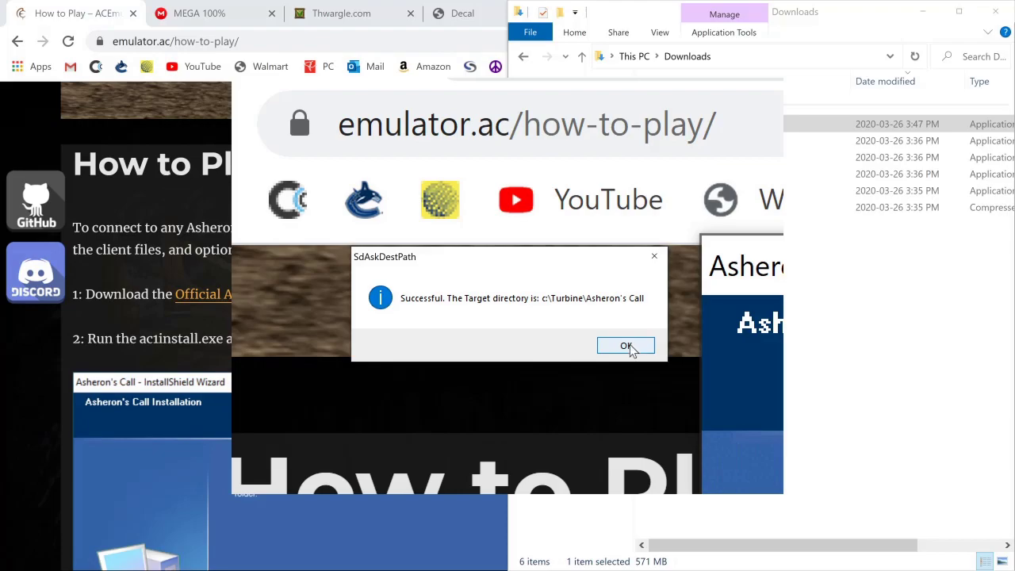
left_click(629, 346)
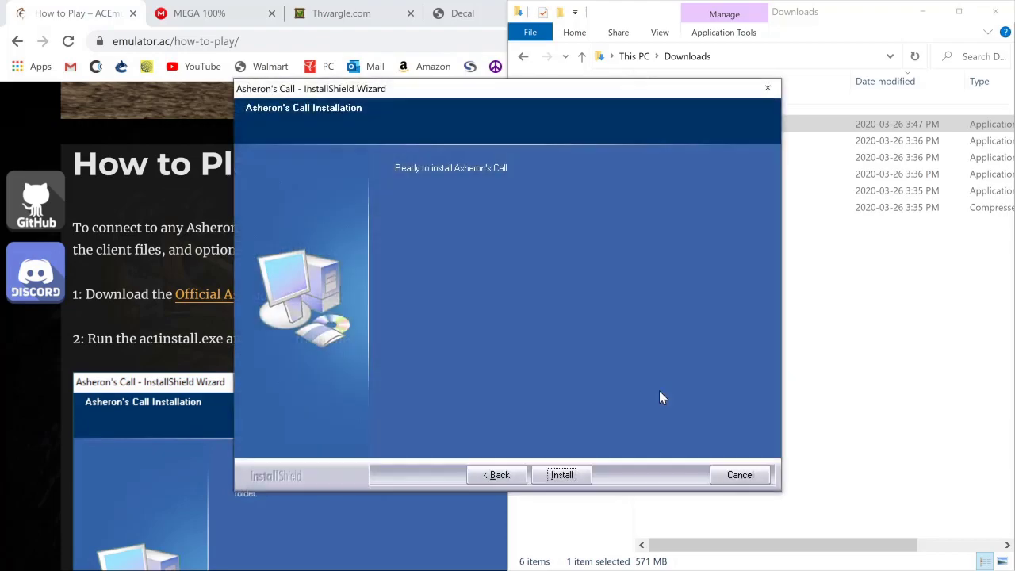
left_click(569, 475)
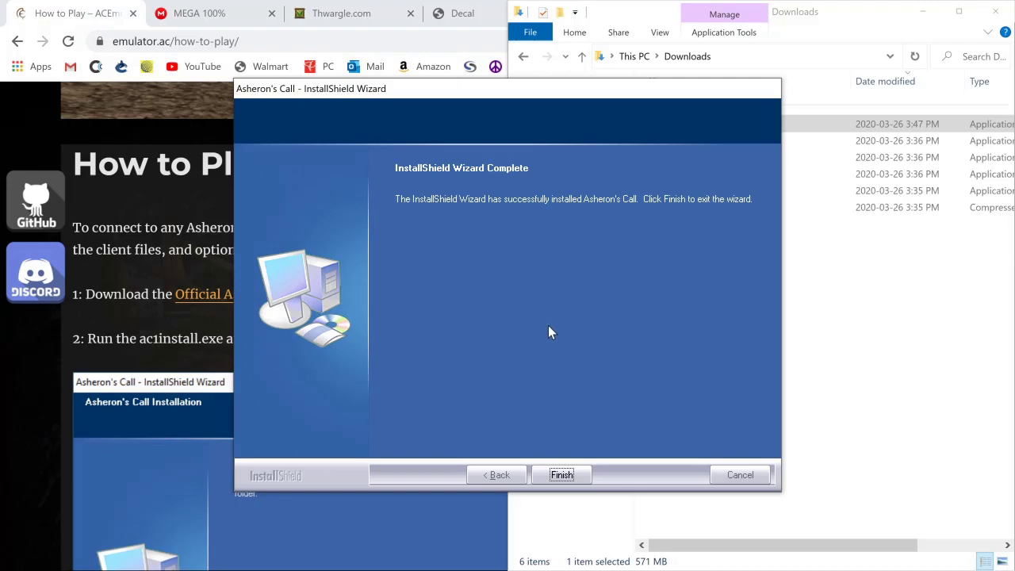
left_click(561, 474)
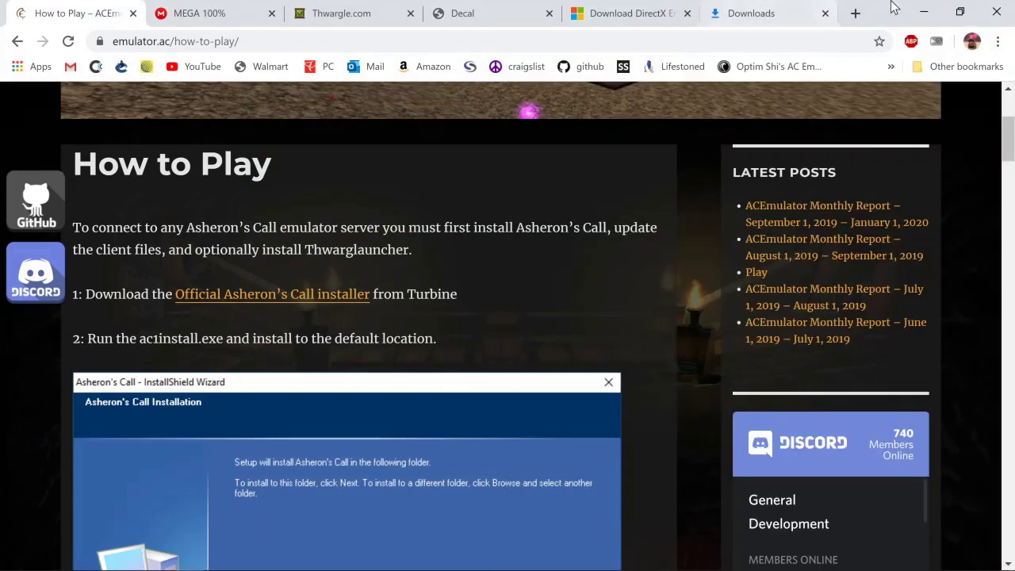
Step: Snap the browser to the left half of the screen and scroll the guide to step 3
left_click(960, 12)
left_click_drag(846, 16, 4, 95)
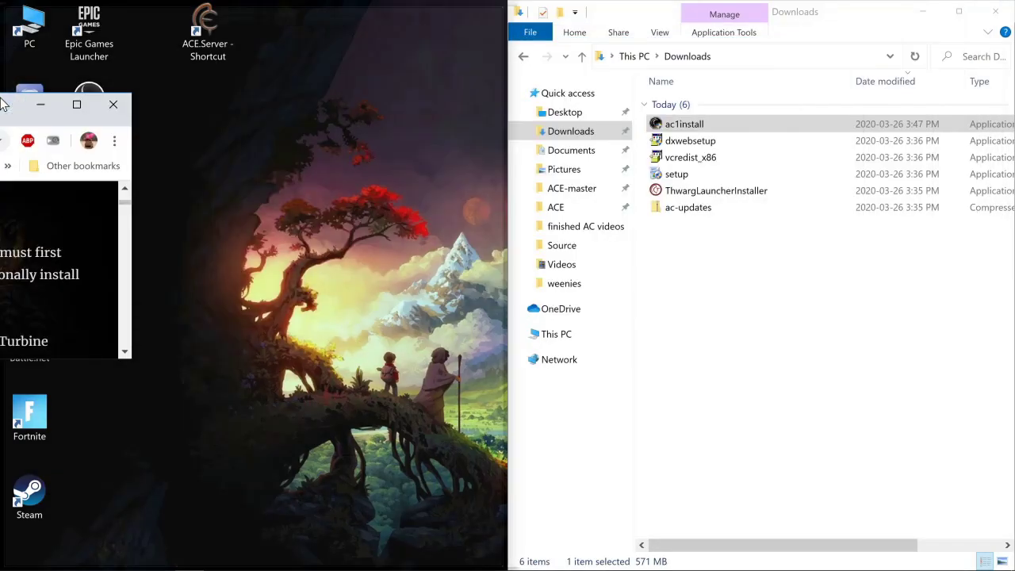
scroll(88, 329, "down", 1)
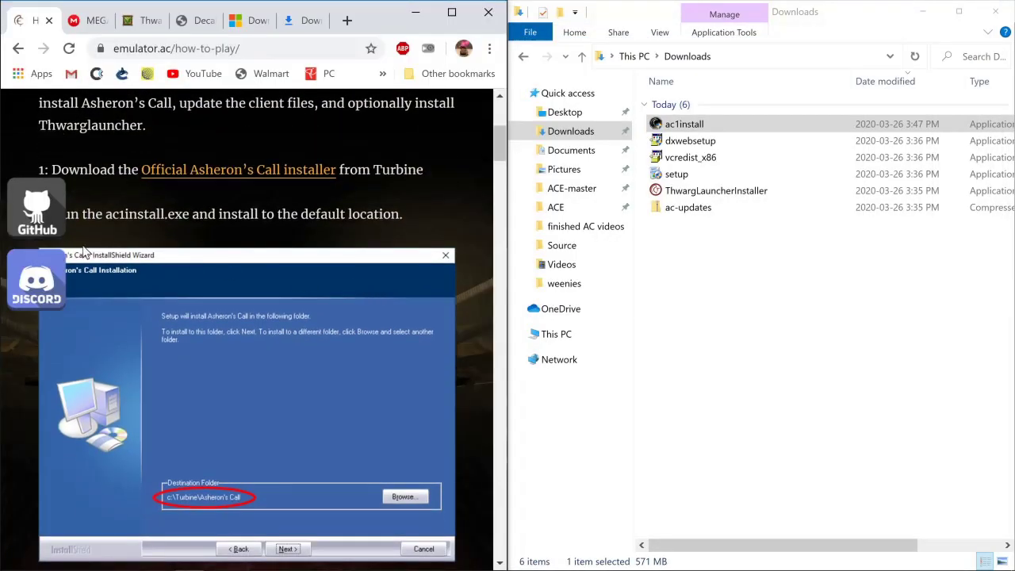
scroll(88, 329, "down", 3)
scroll(127, 317, "up", 1)
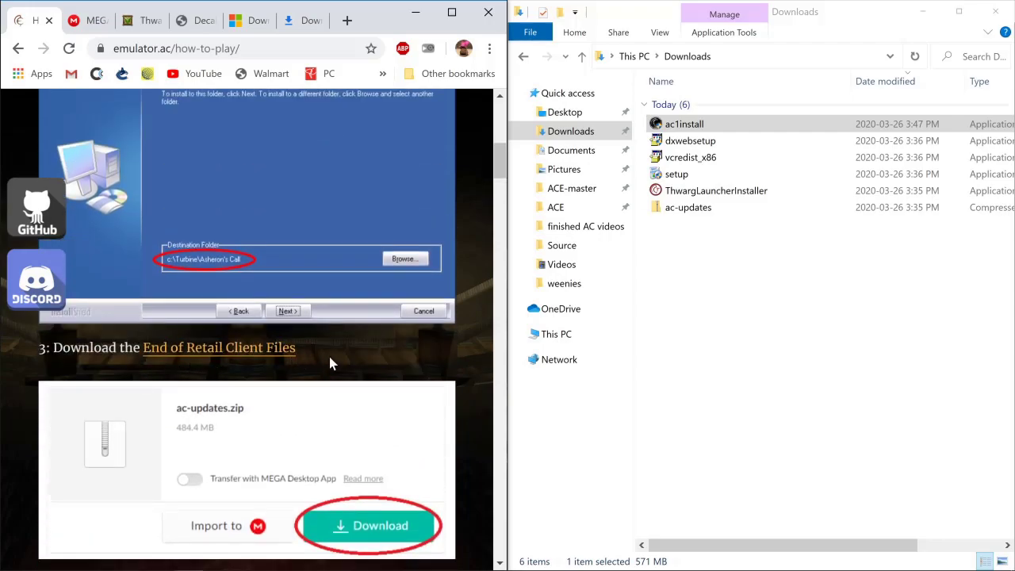
Step: Save ac-updates.zip from the MEGA tab, scroll to guide step 4, and select the zip
left_click(101, 21)
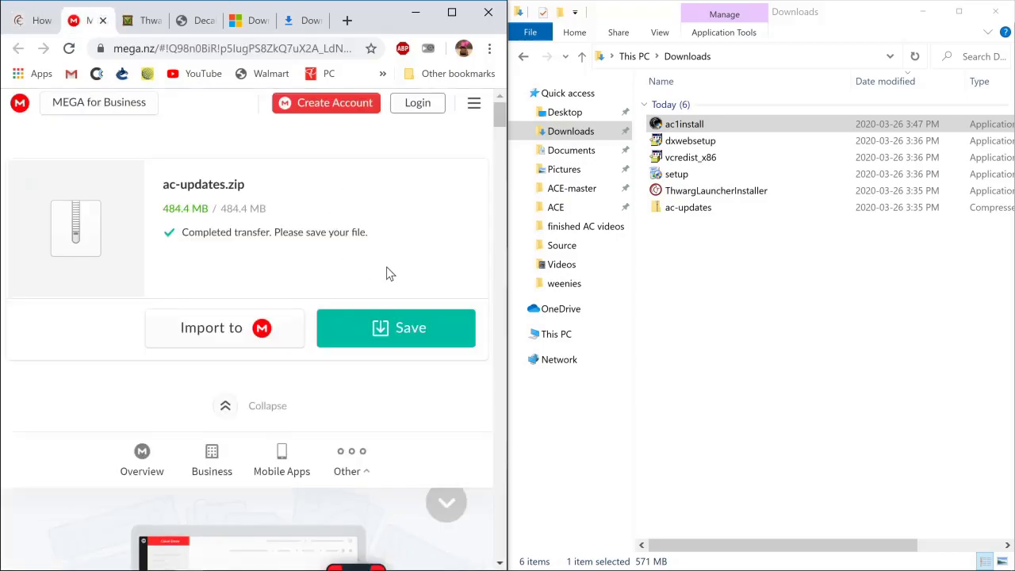
left_click(397, 325)
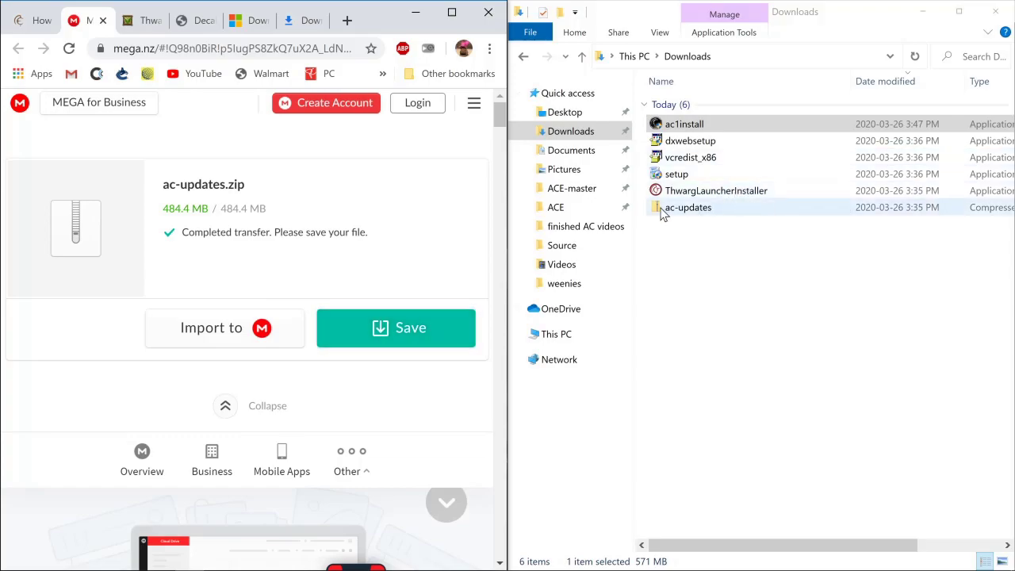
left_click(36, 20)
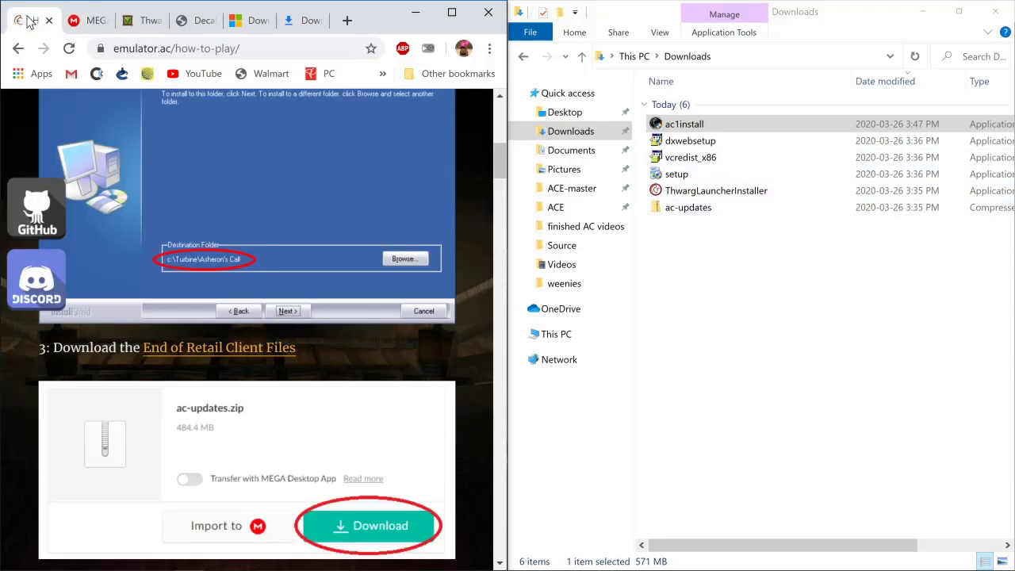
scroll(225, 329, "down", 3)
scroll(226, 329, "down", 1)
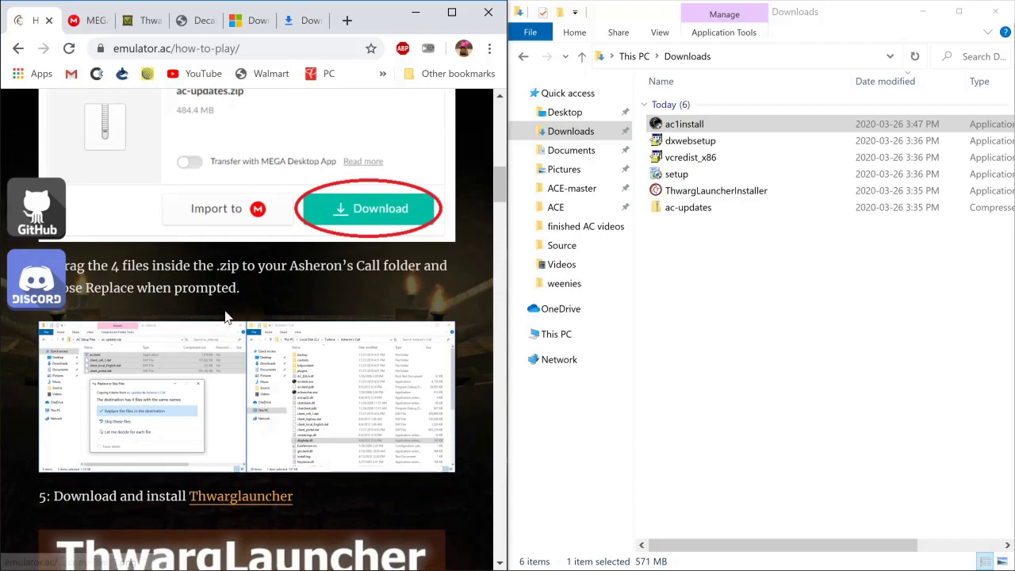
scroll(267, 361, "down", 1)
scroll(268, 361, "up", 1)
left_click(750, 209)
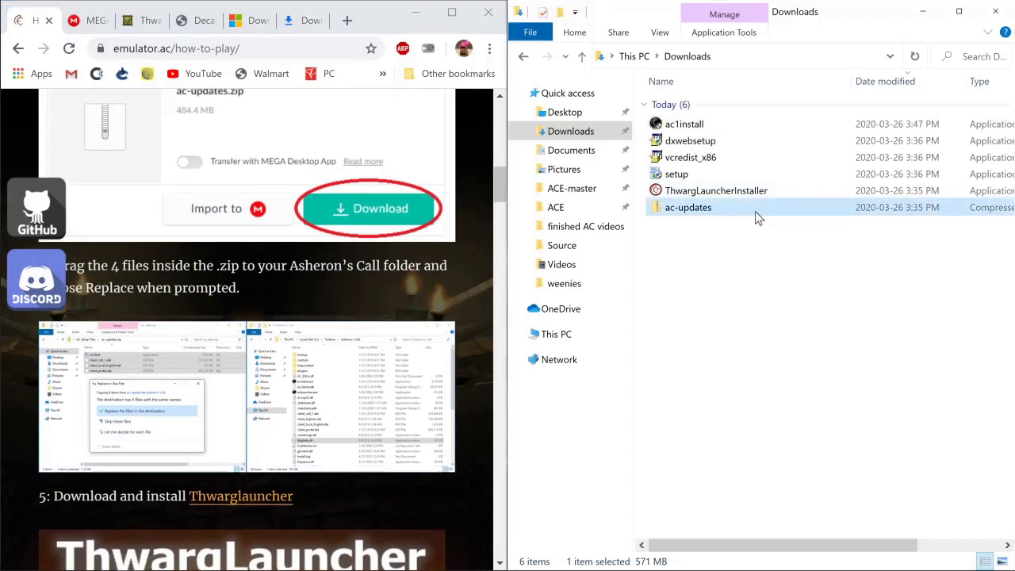
Step: Extract All from ac-updates with C:\Turbine\Asheron's Call as the destination
right_click(705, 211)
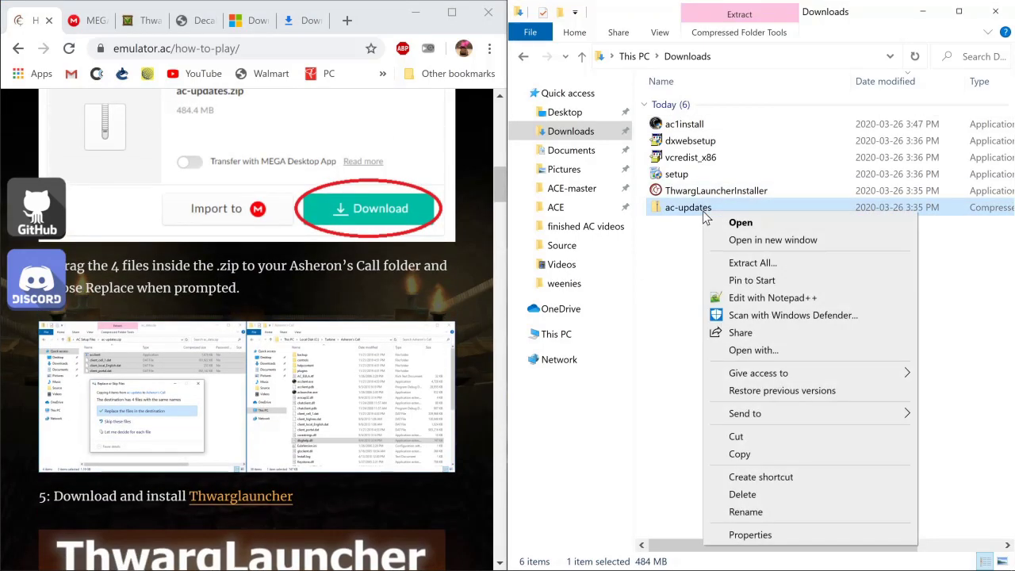
left_click(789, 267)
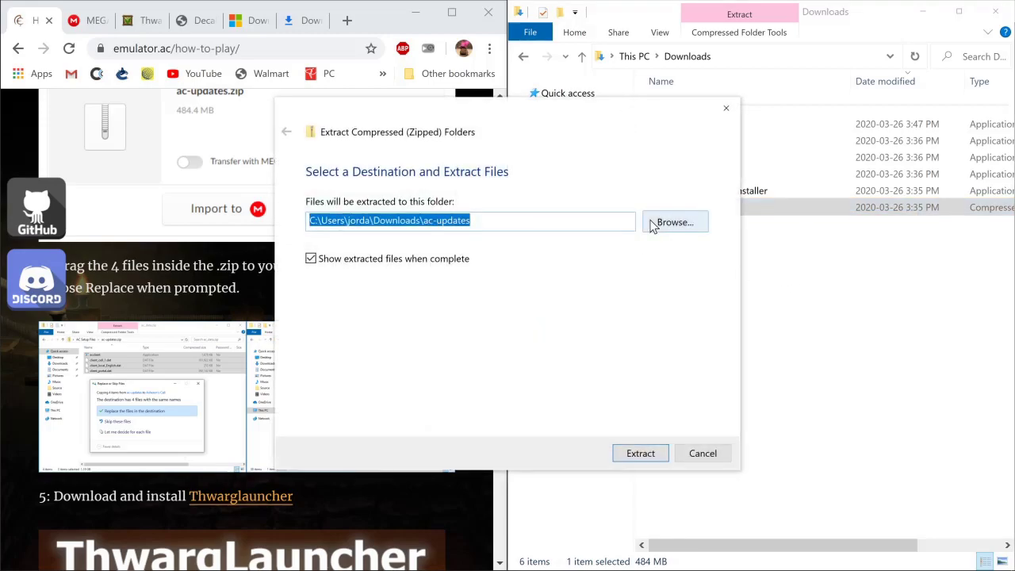
left_click(659, 222)
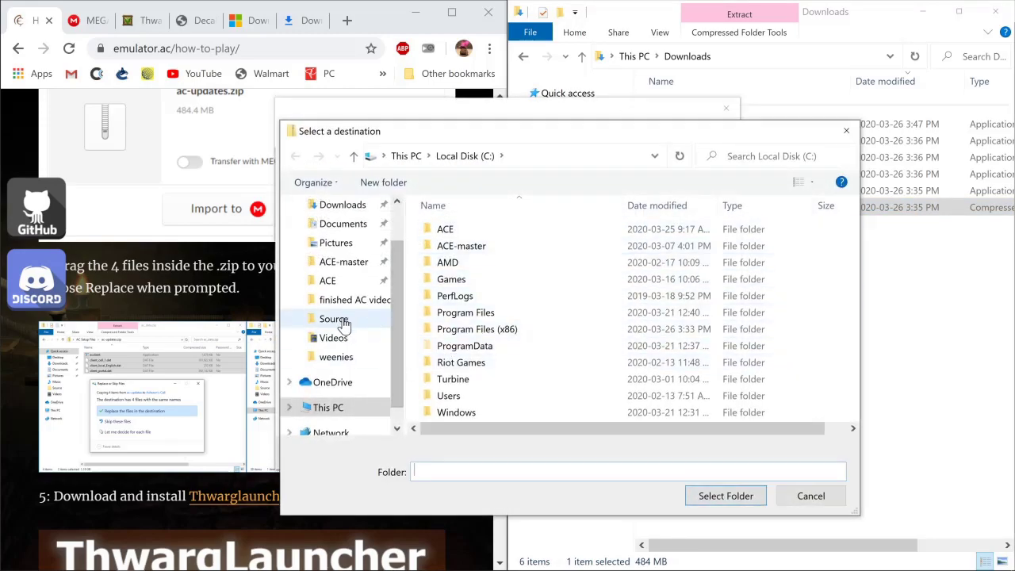
left_click(335, 411)
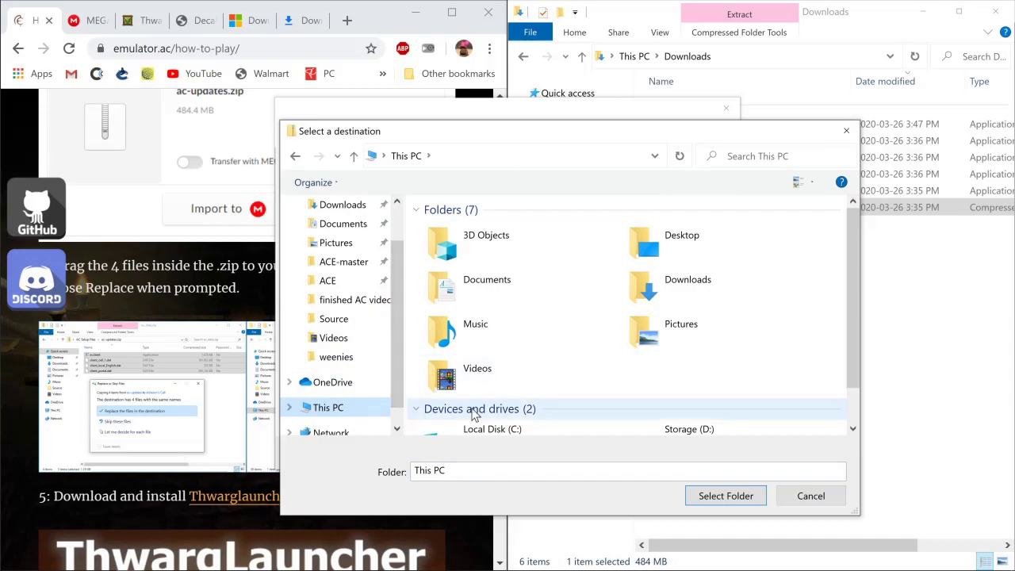
scroll(476, 401, "down", 1)
double_click(502, 411)
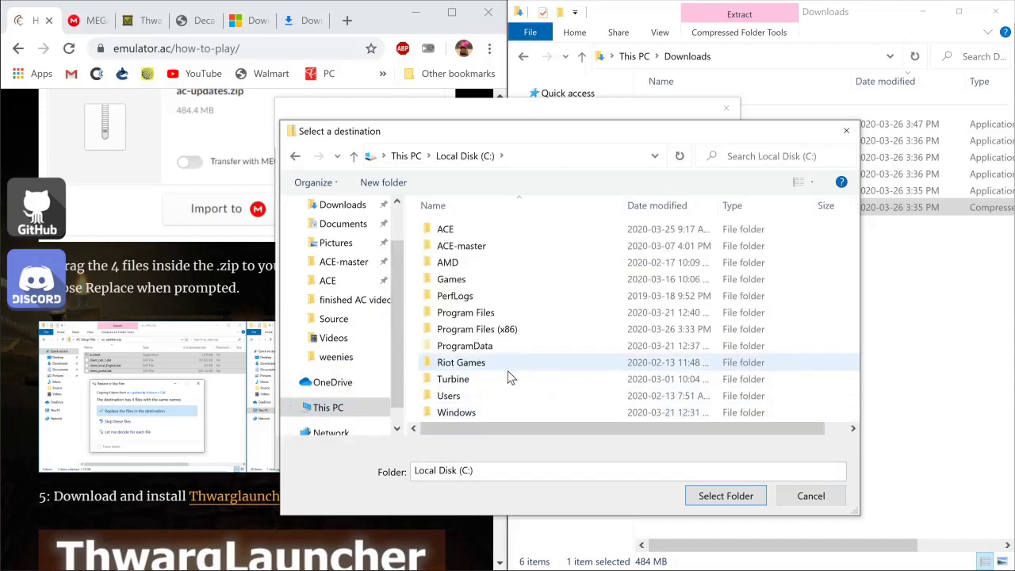
double_click(499, 377)
double_click(500, 228)
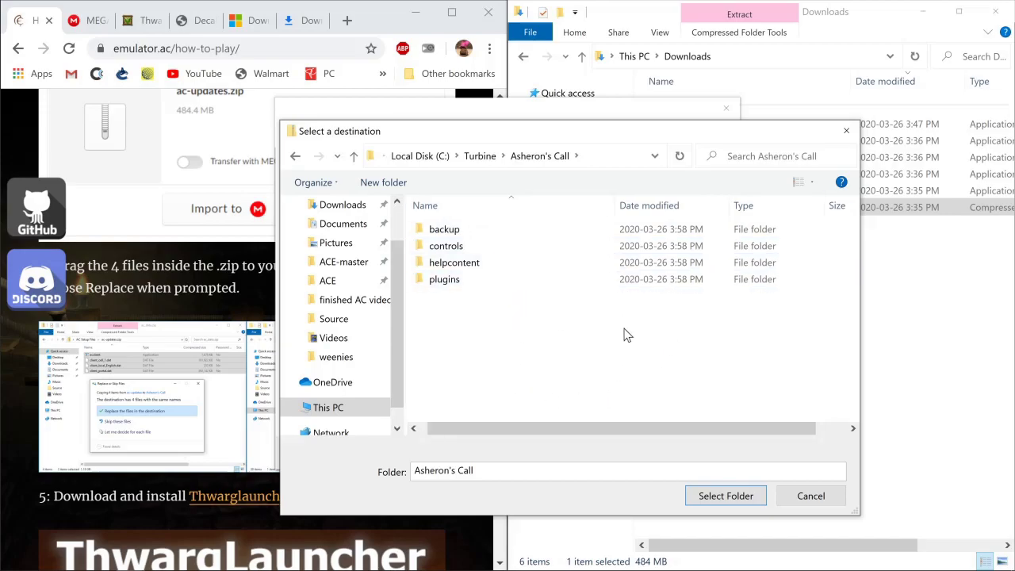
left_click(734, 495)
Step: Extract the update files, replacing the four existing copies, and close the Asheron's Call window
left_click(641, 453)
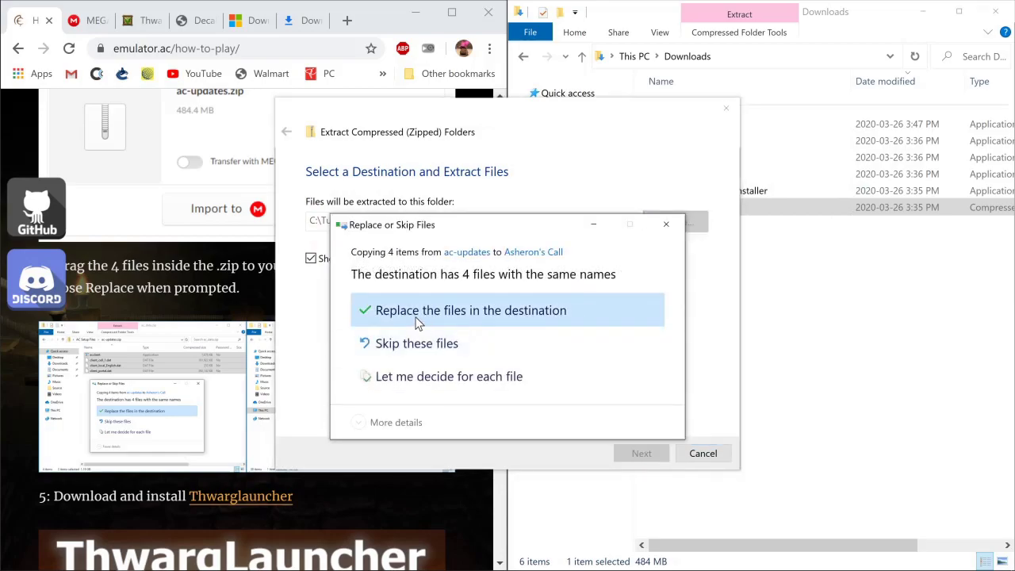
left_click(470, 312)
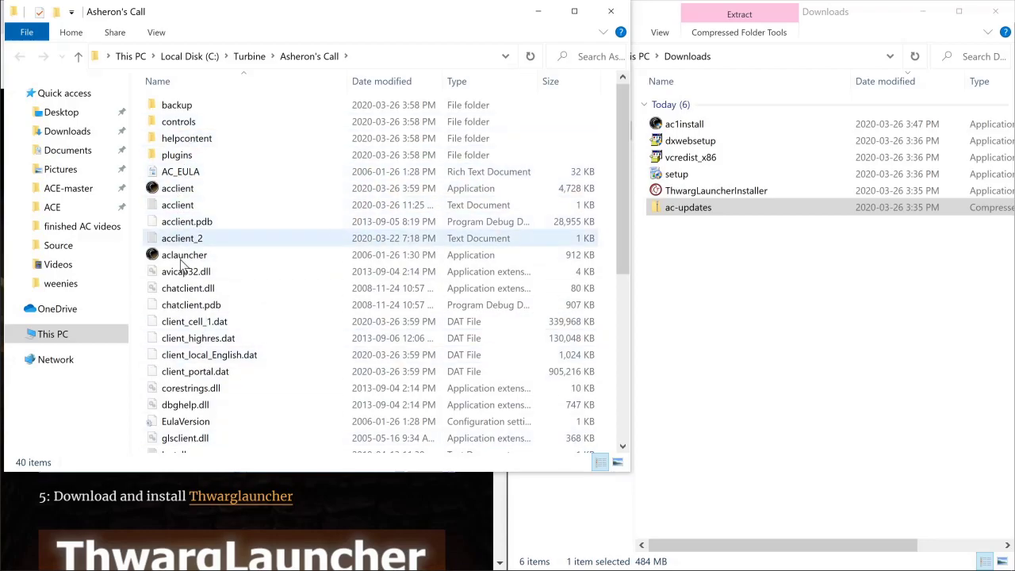
scroll(200, 313, "down", 6)
scroll(200, 316, "up", 4)
scroll(206, 309, "up", 2)
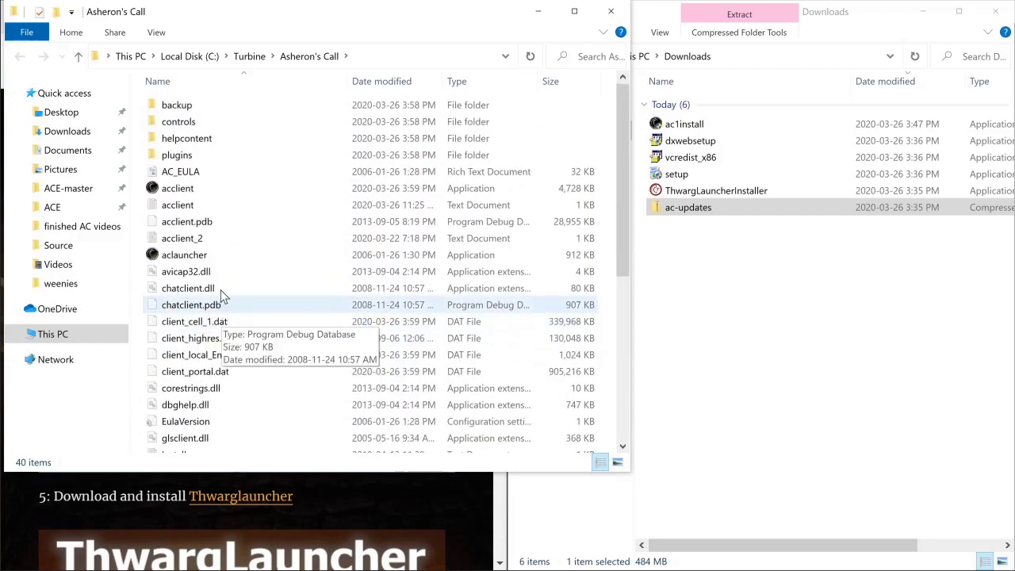
left_click(616, 11)
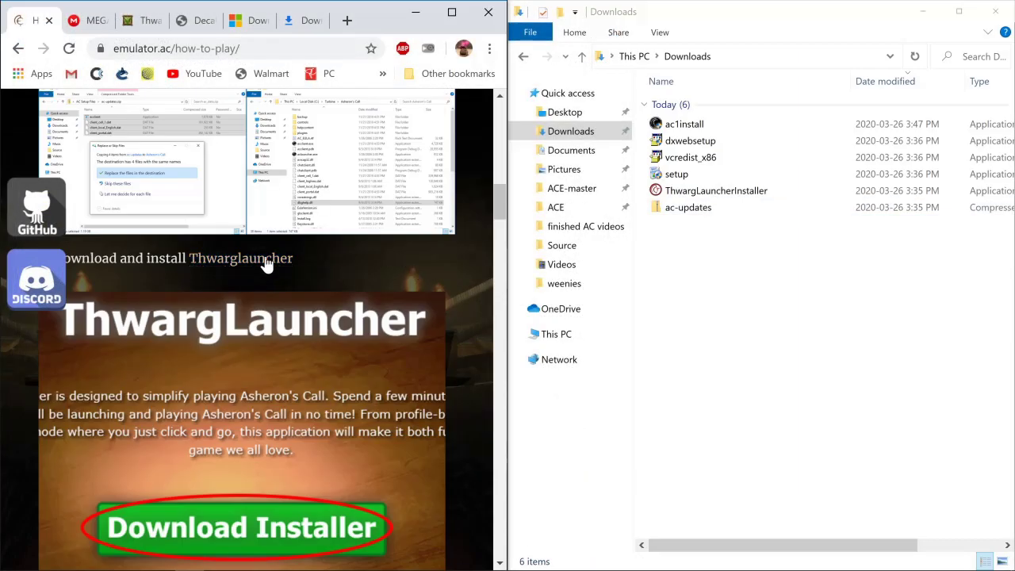
Step: Open the guide's Thwarglauncher link as thwargle.com in a new tab
left_click(260, 266)
scroll(328, 310, "down", 1)
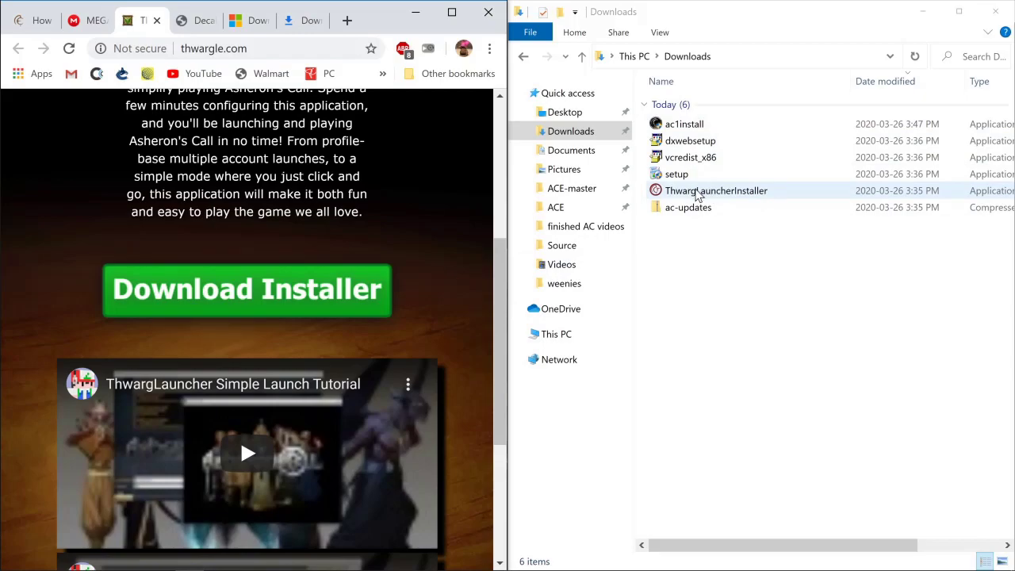
Step: Run ThwargLauncherInstaller, skip the update check, keep the Thwargle Games folder, accept the license, install
double_click(698, 195)
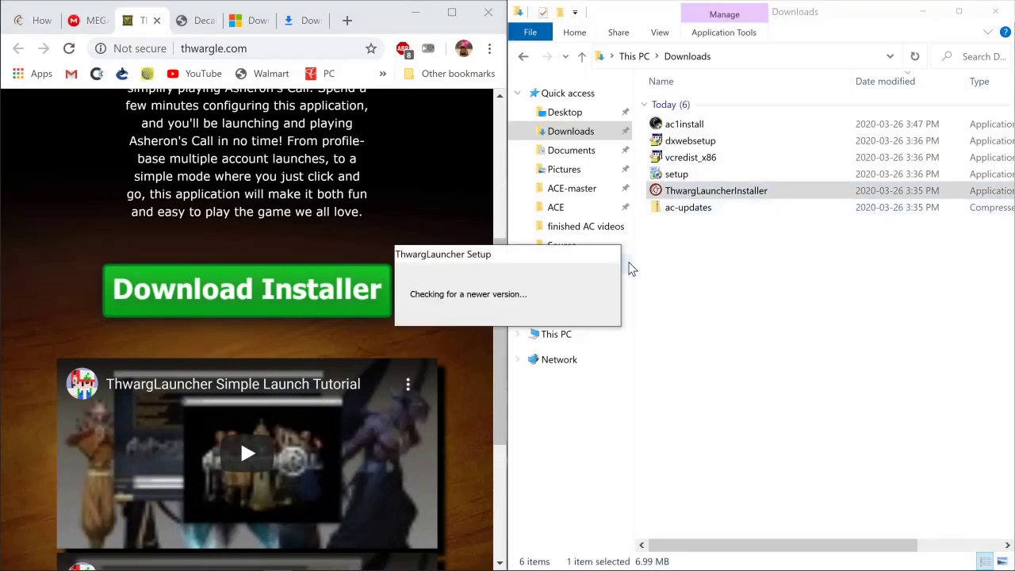
left_click(587, 301)
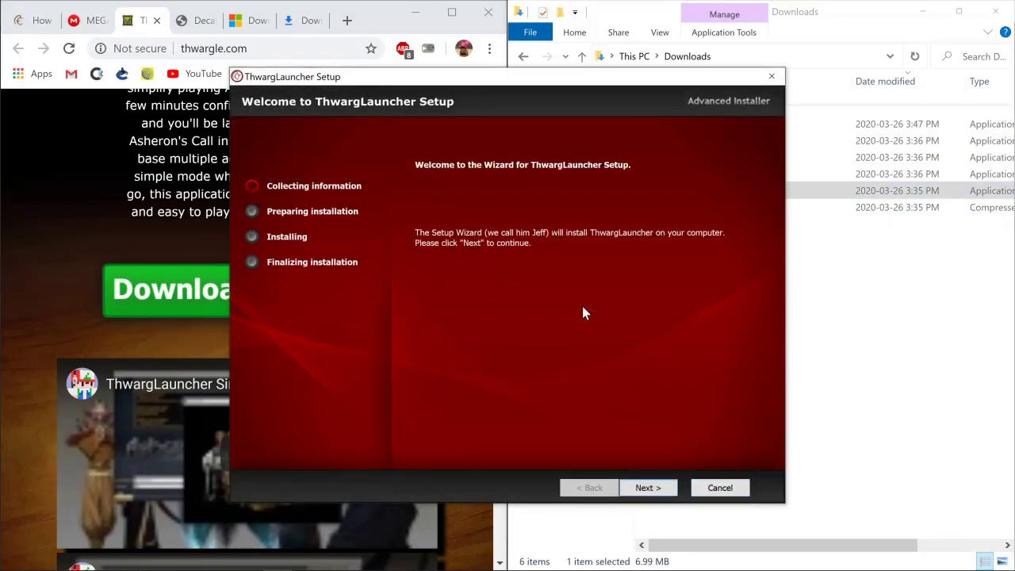
left_click(665, 492)
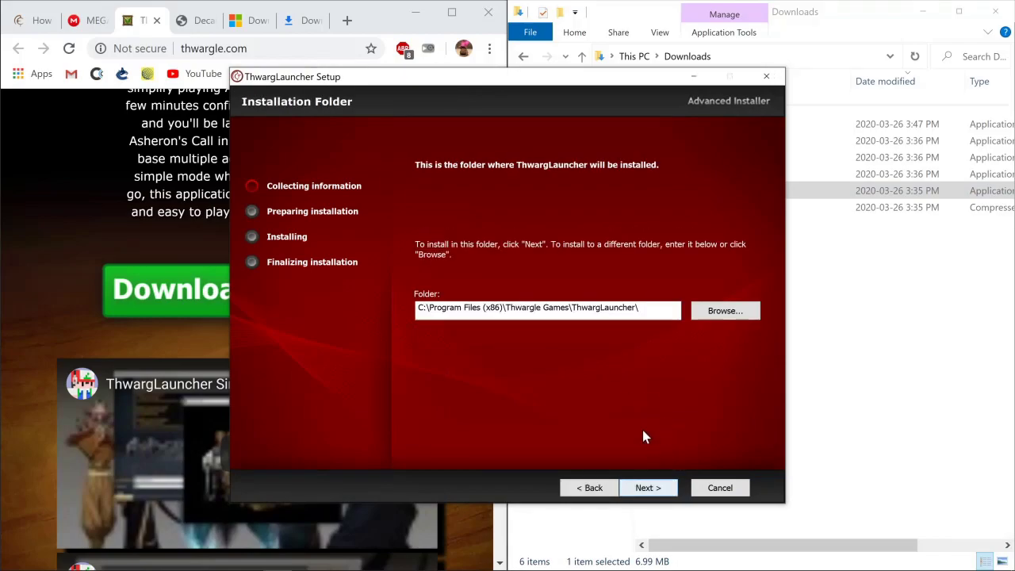
left_click_drag(641, 308, 417, 308)
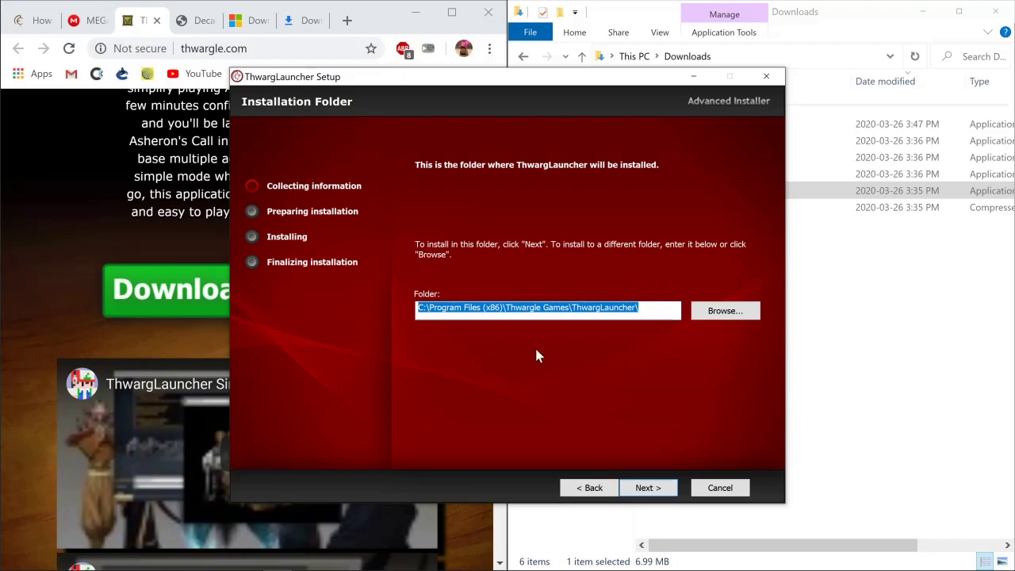
left_click(642, 484)
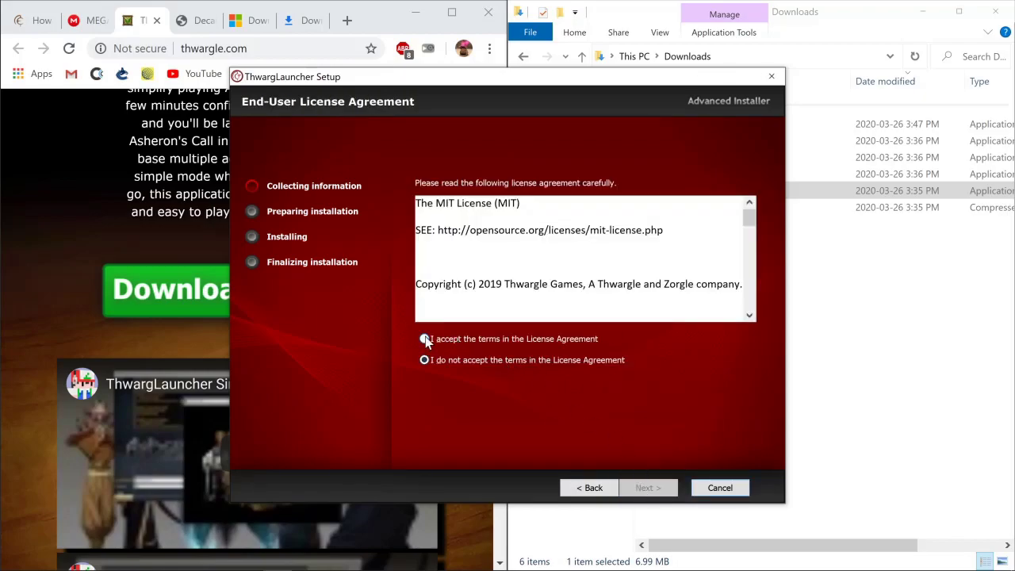
left_click(425, 339)
left_click(656, 492)
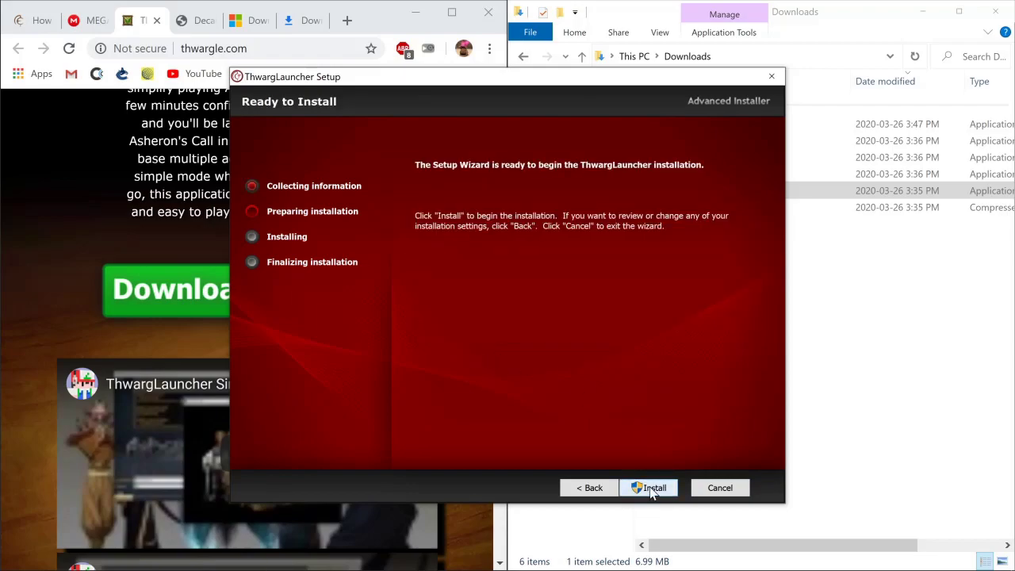
left_click(652, 484)
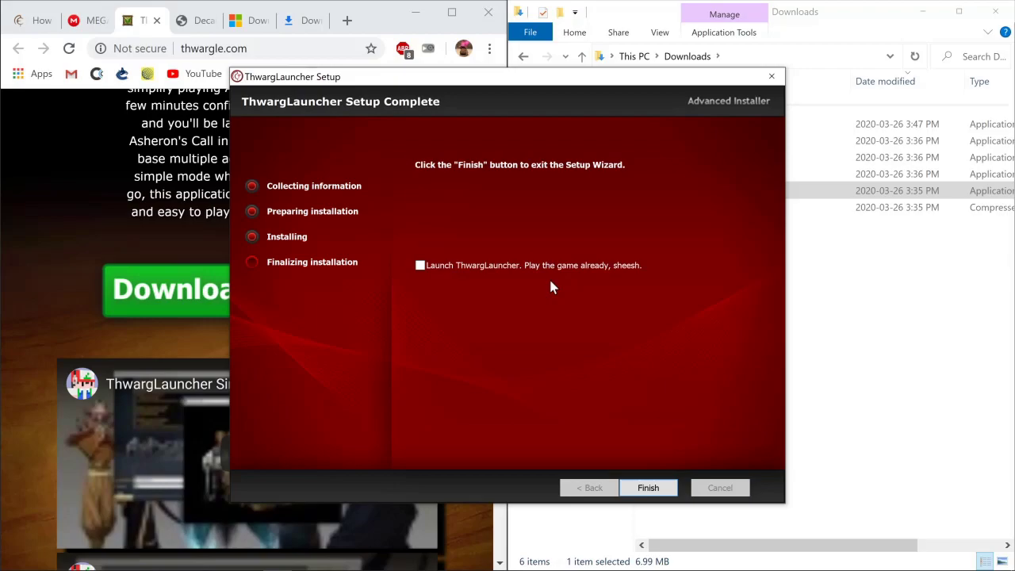
Step: Finish ThwargLauncher setup and read step 7 of the emulator.ac guide
left_click(648, 488)
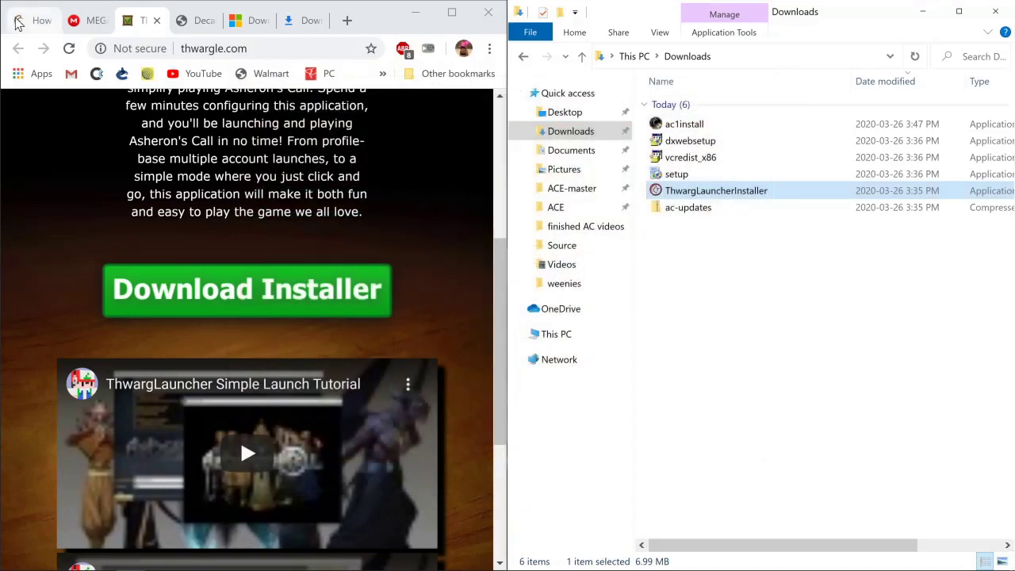
left_click(36, 20)
scroll(279, 277, "down", 3)
scroll(279, 277, "down", 1)
scroll(281, 277, "down", 3)
scroll(282, 278, "down", 2)
scroll(287, 274, "down", 3)
scroll(289, 272, "down", 1)
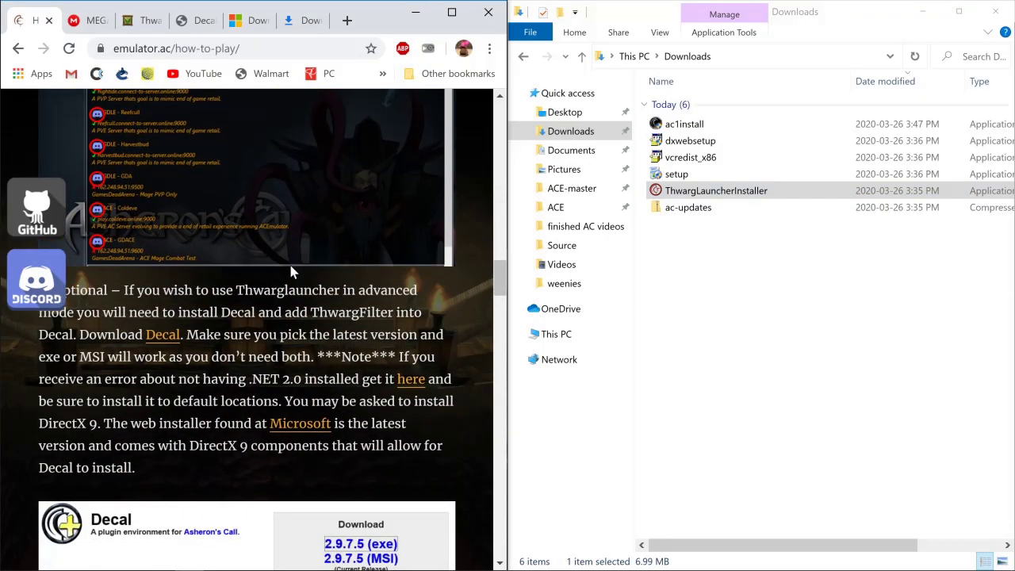
scroll(291, 272, "up", 1)
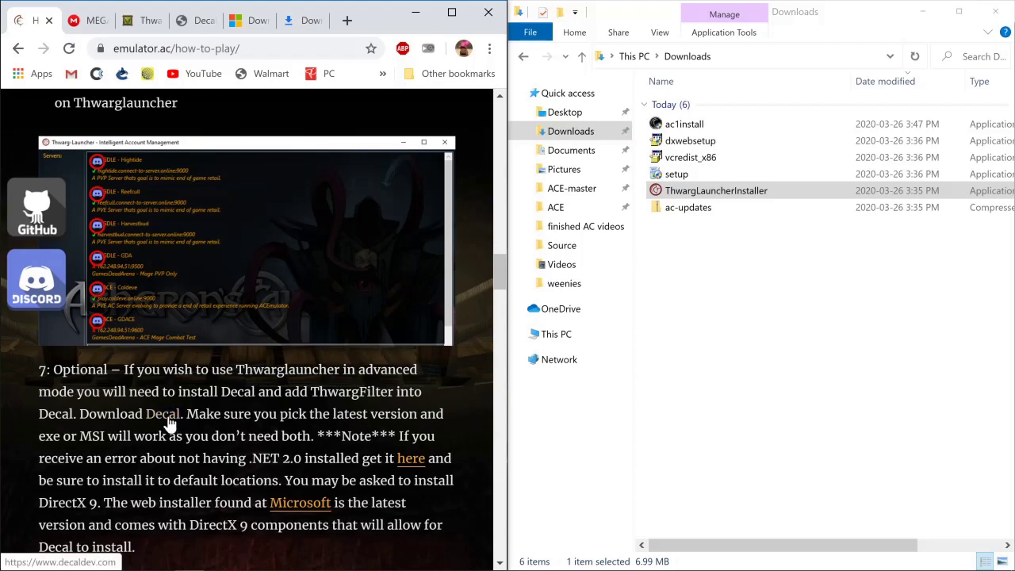
Step: Review the decaldev.com page's 2.9.7.5 downloads and VS 2005 Runtime note
left_click(193, 19)
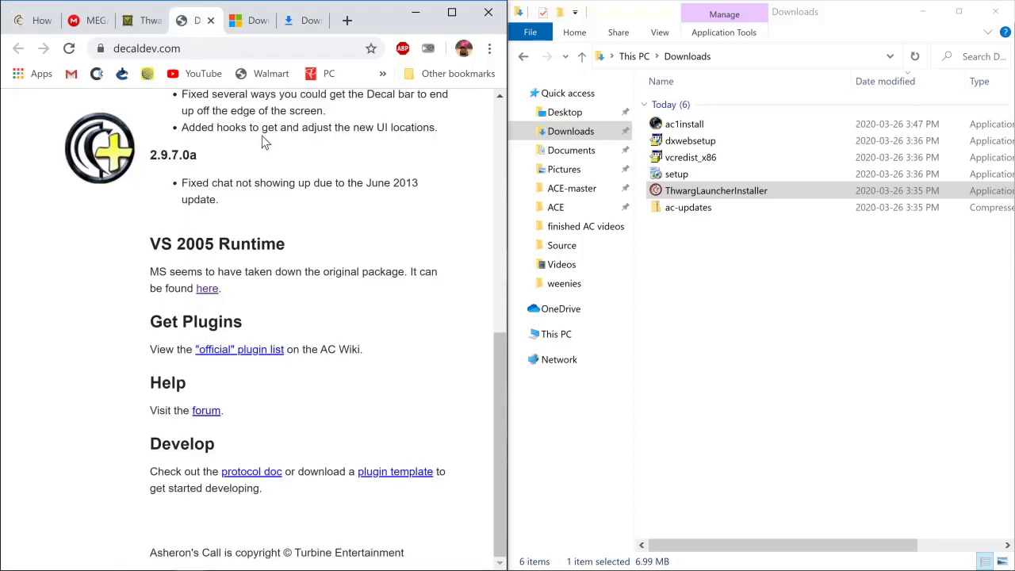
scroll(265, 141, "up", 5)
scroll(272, 193, "up", 2)
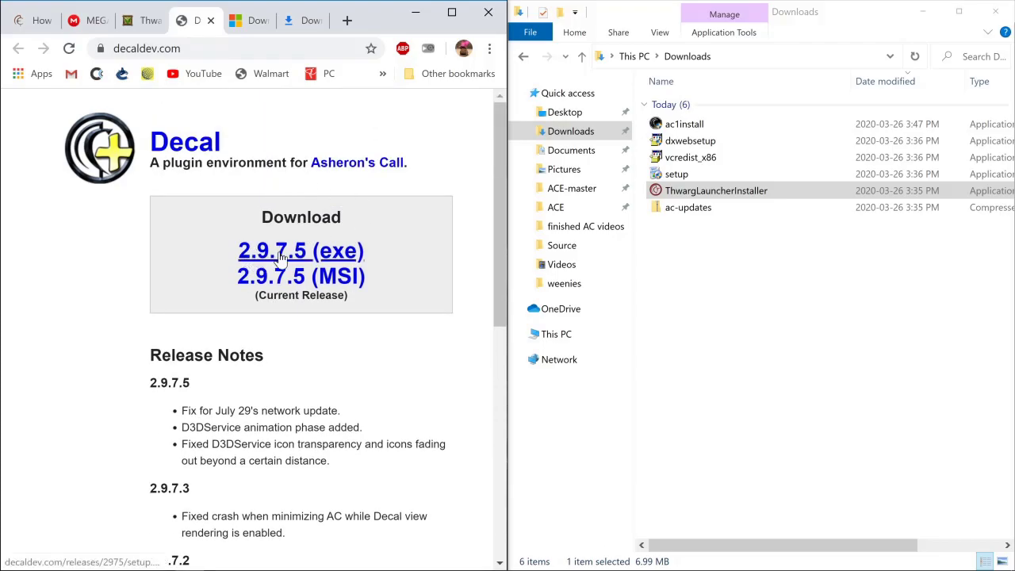
scroll(334, 281, "down", 1)
scroll(335, 281, "down", 3)
scroll(344, 272, "down", 2)
scroll(341, 294, "down", 1)
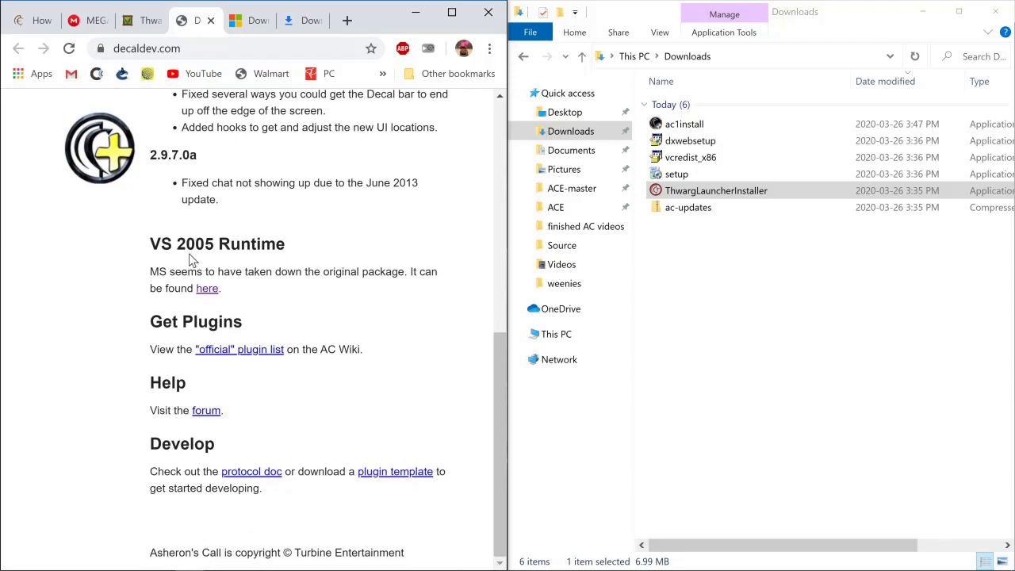
left_click_drag(150, 244, 285, 252)
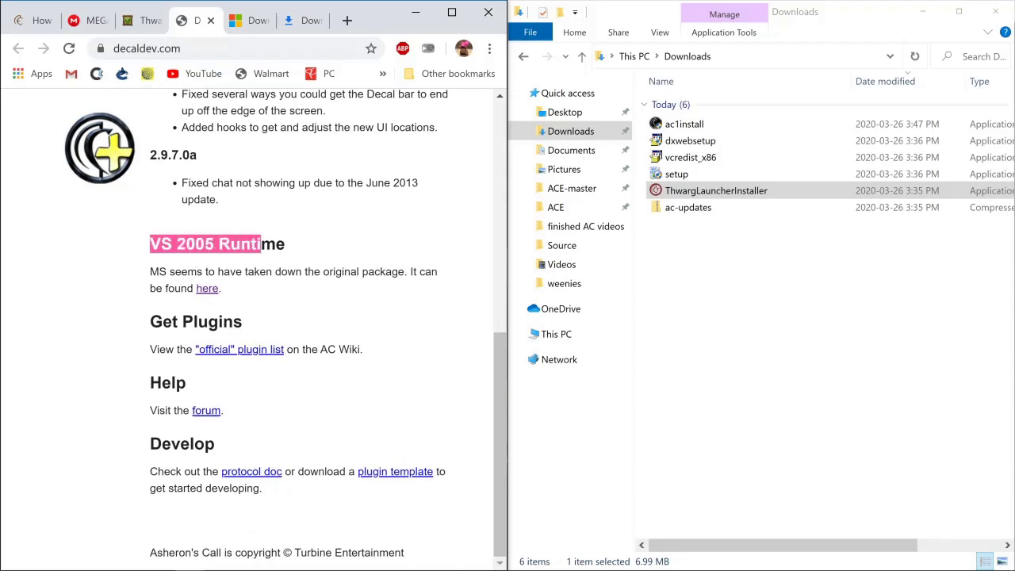
left_click(345, 244)
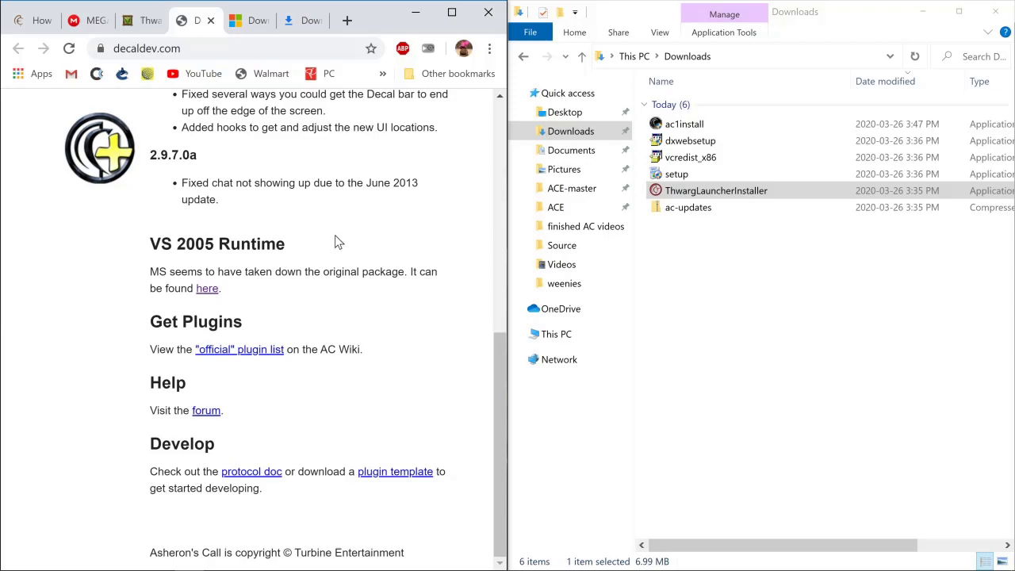
left_click(40, 22)
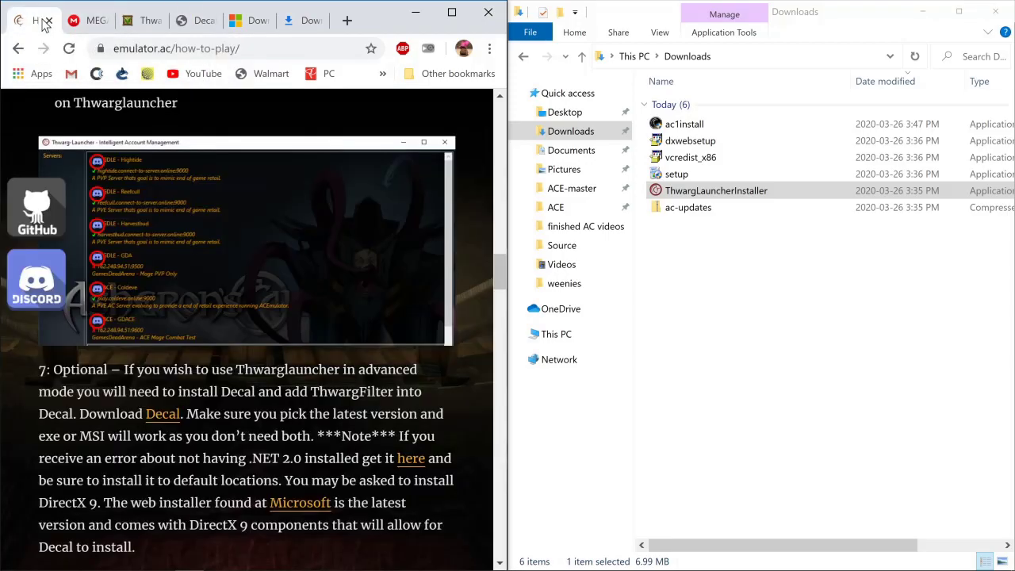
scroll(284, 244, "down", 2)
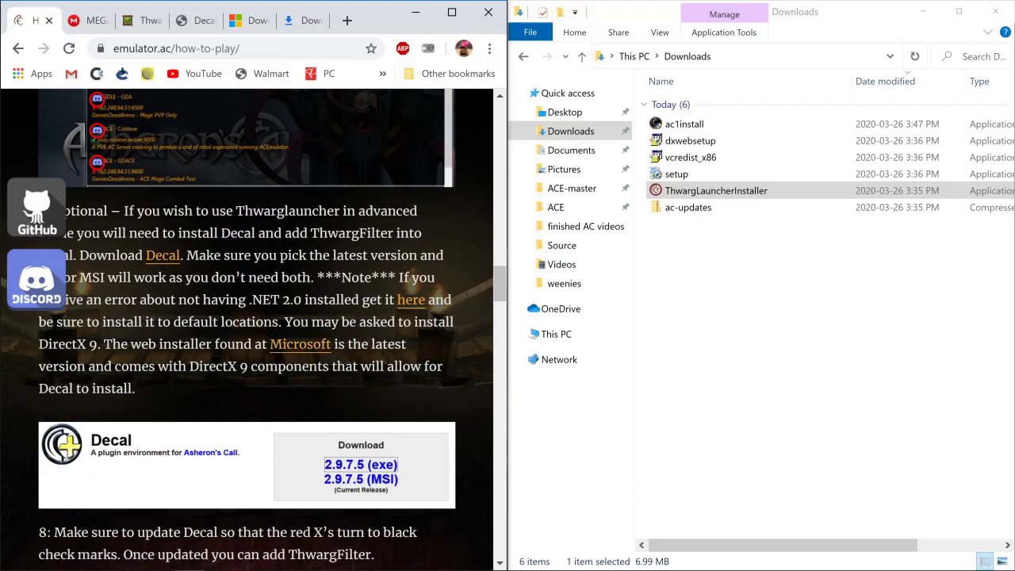
left_click_drag(334, 345, 269, 344)
left_click(730, 253)
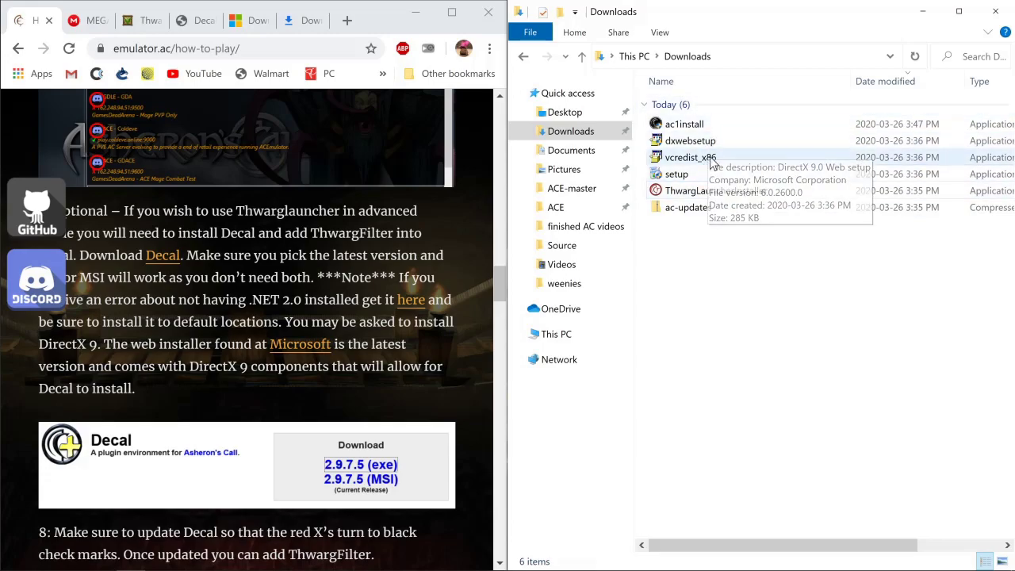
mouse_move(690, 141)
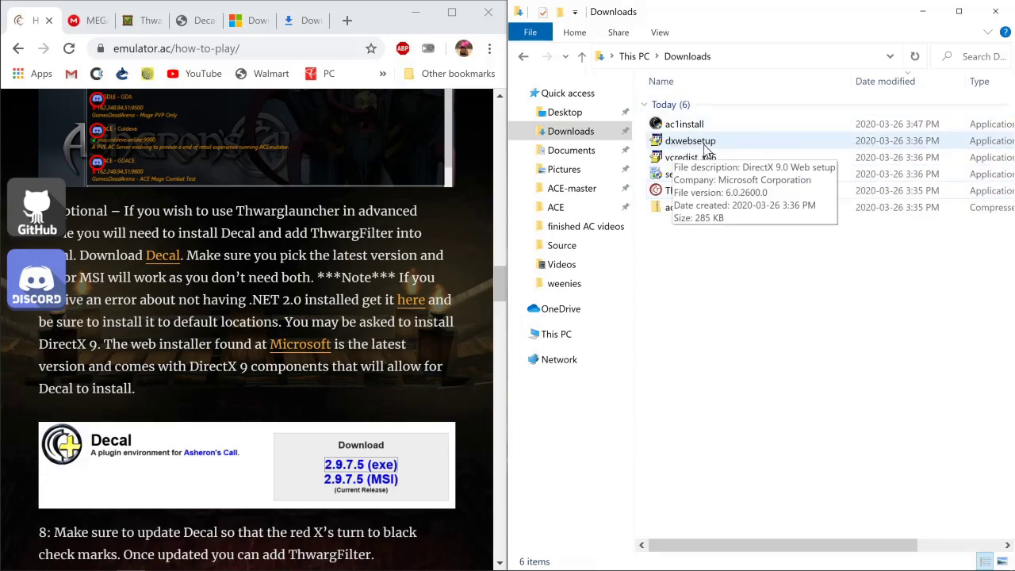
left_click(710, 151)
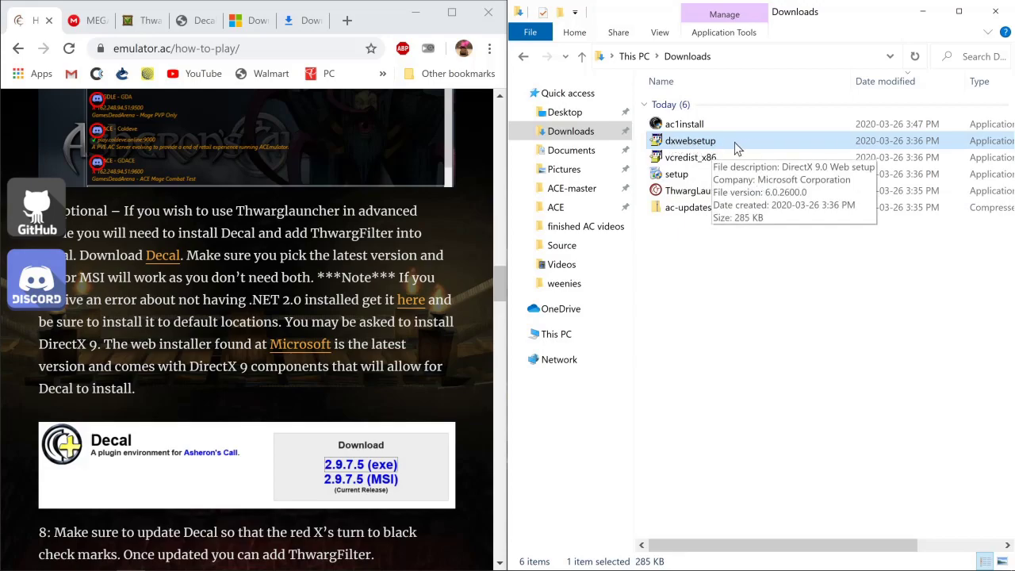
left_click(686, 157)
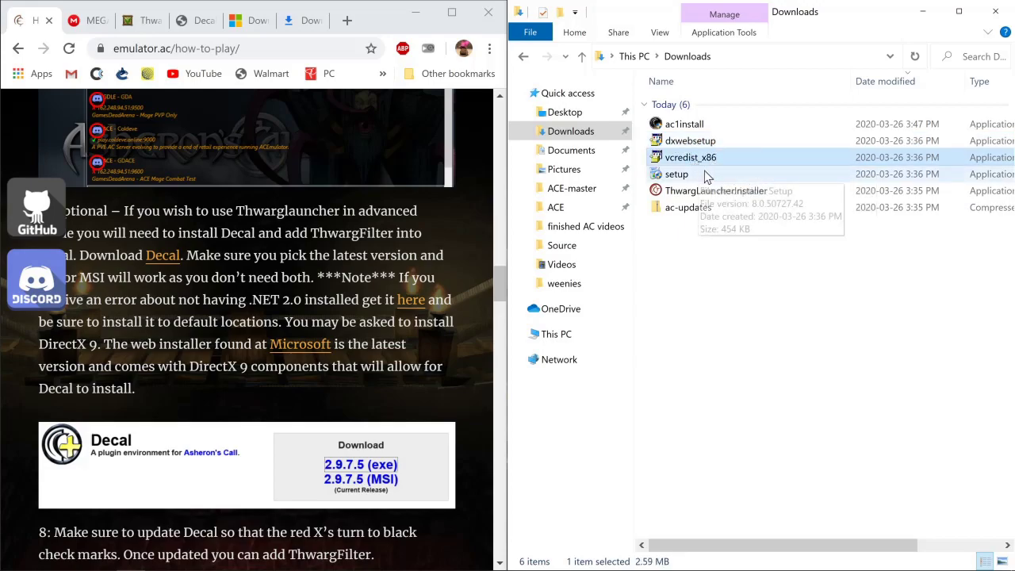
mouse_move(690, 157)
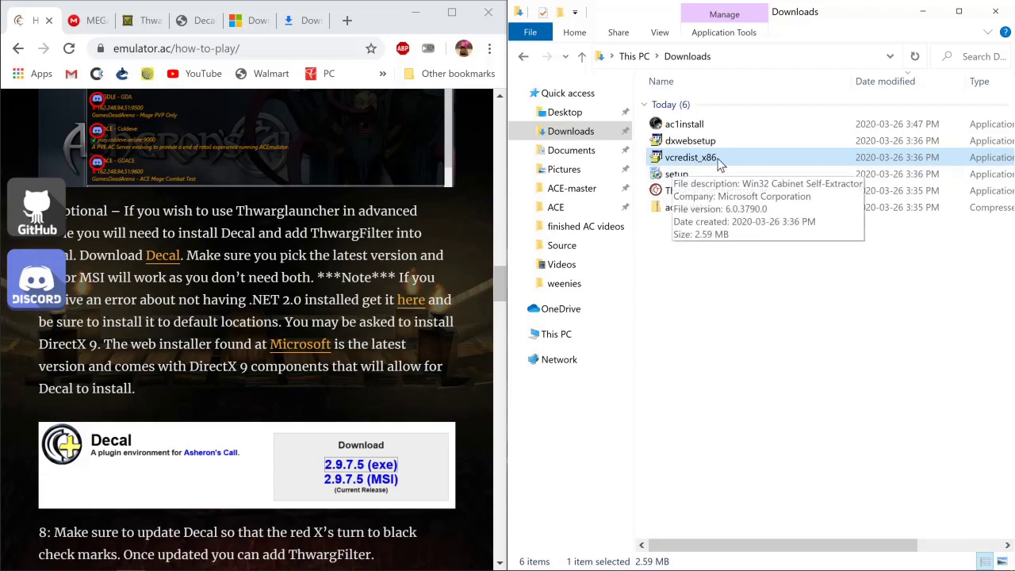
left_click(688, 176)
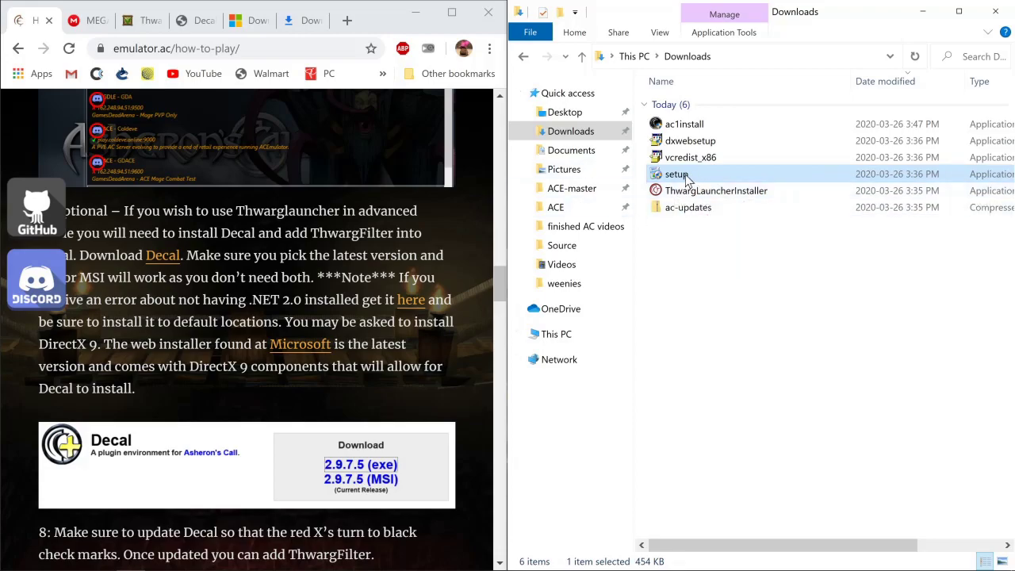
Step: Install Decal 3.0 as a typical setup after accepting its license
double_click(687, 176)
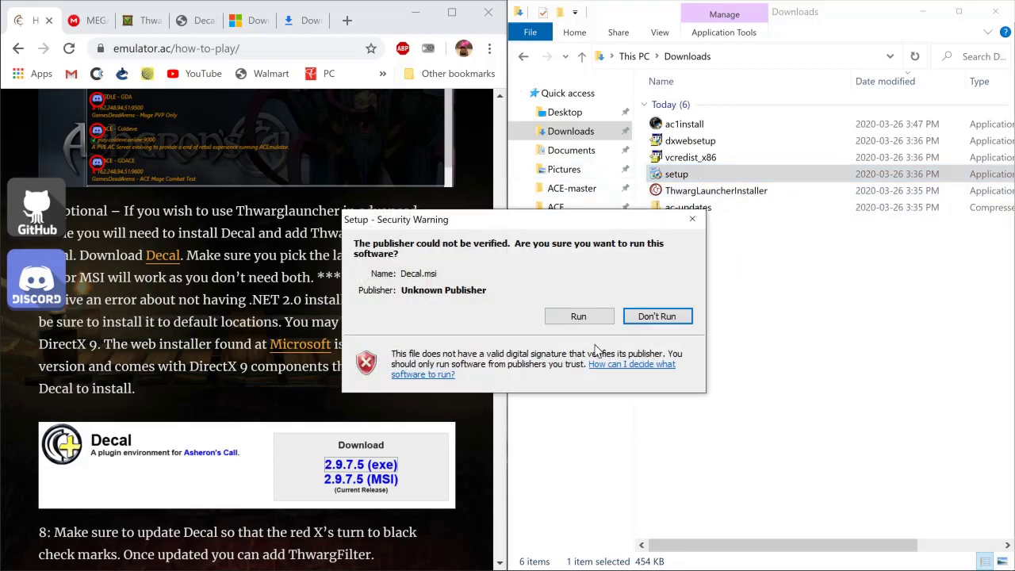
left_click(589, 319)
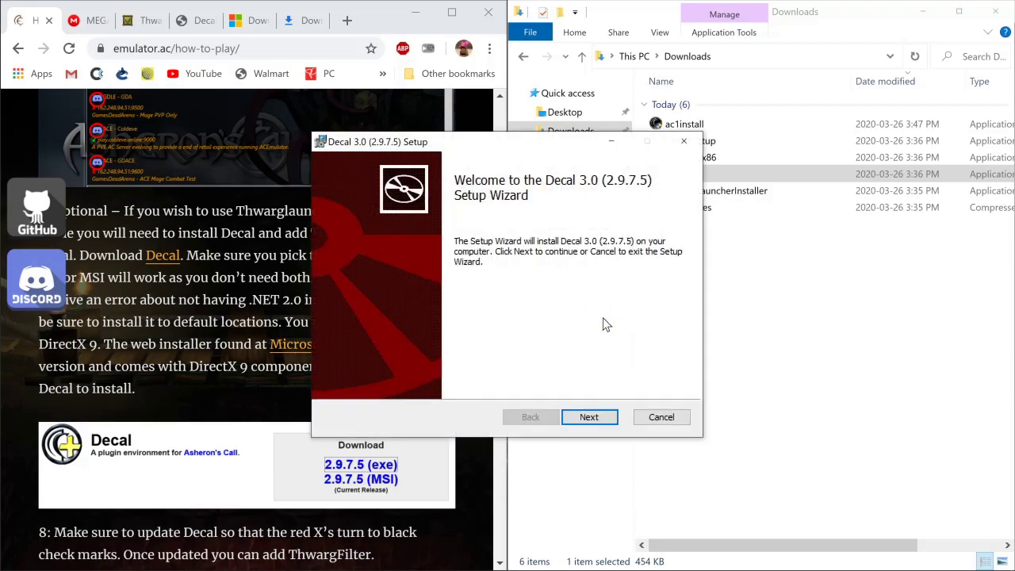
left_click(588, 417)
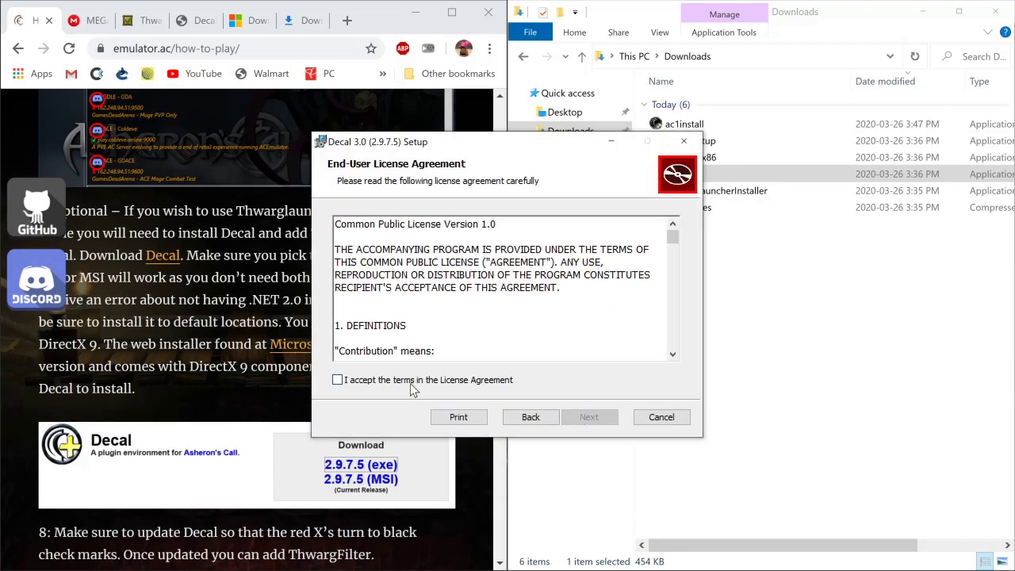
left_click(338, 380)
left_click(587, 417)
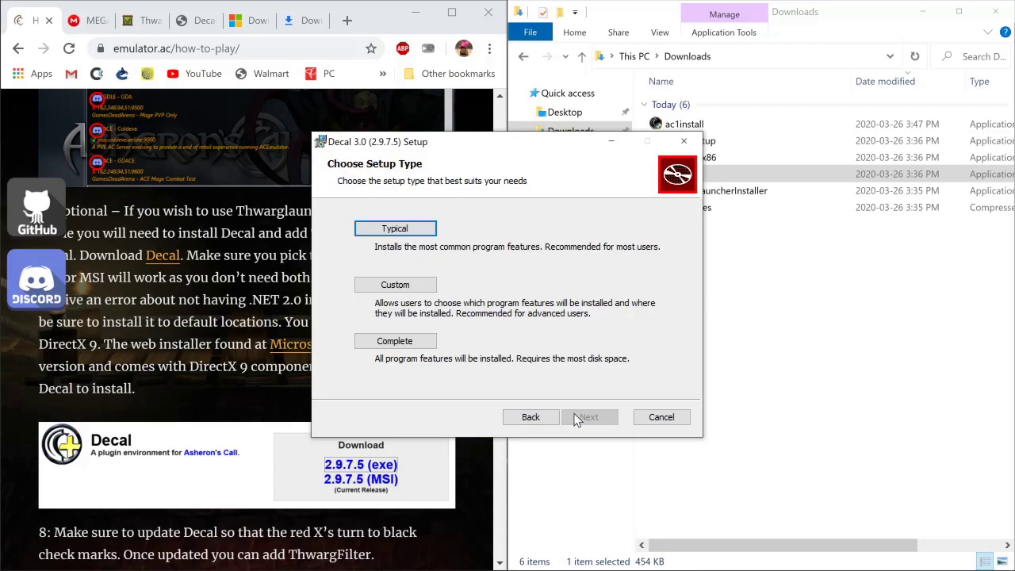
left_click(395, 229)
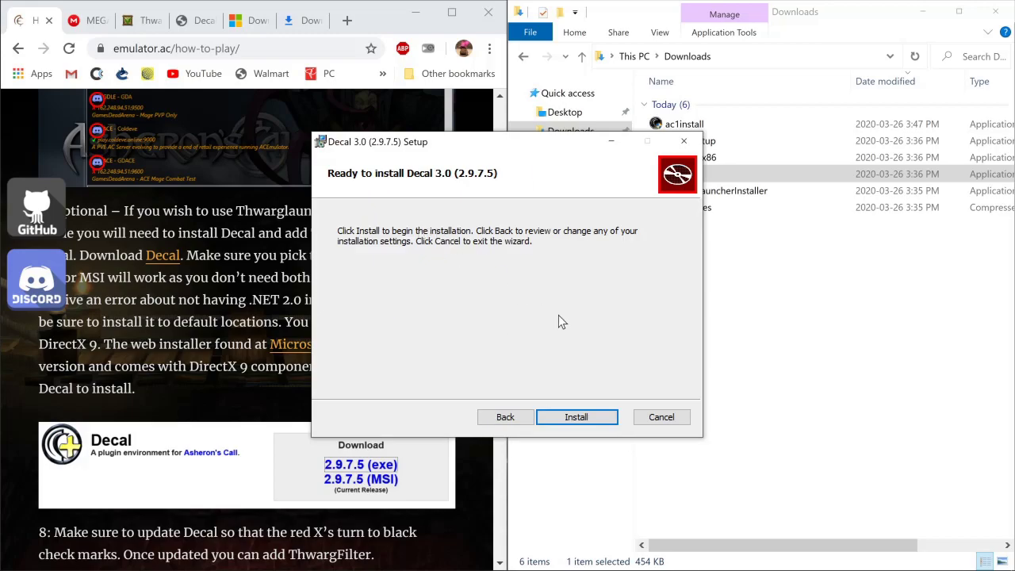
left_click(575, 417)
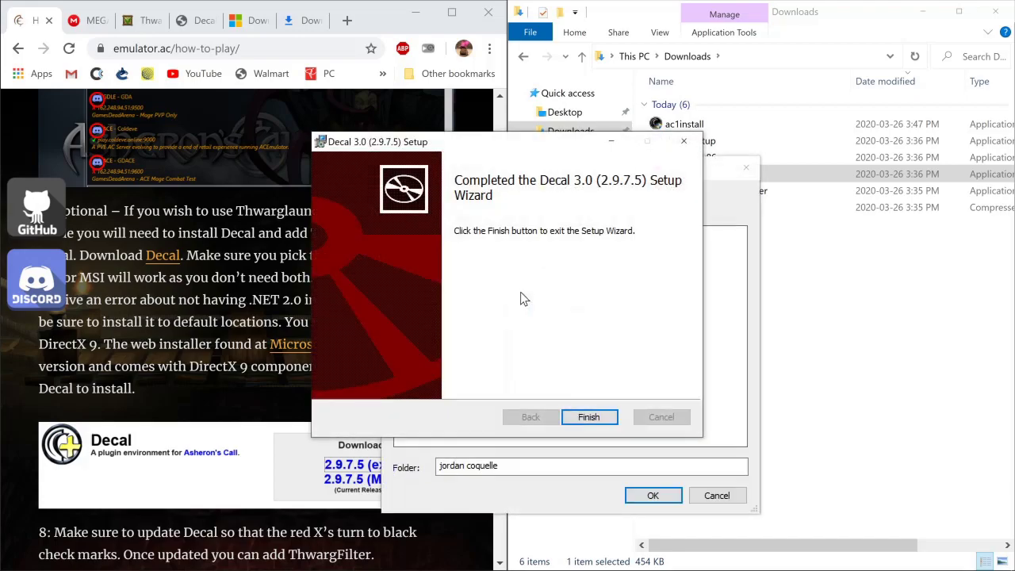
left_click(608, 420)
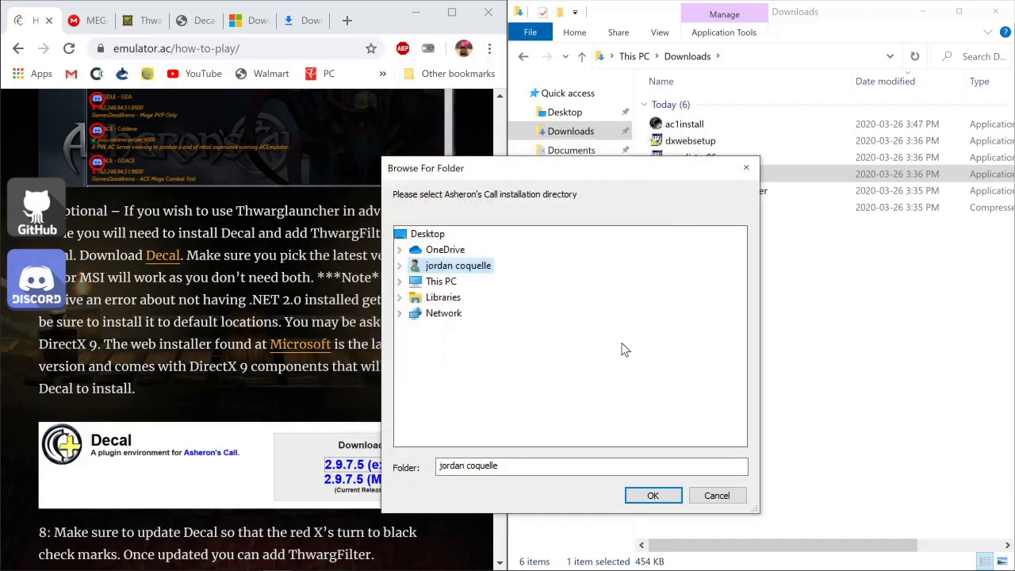
Step: Set C:\Turbine\Asheron's Call as Decal's game directory and dismiss the out-of-date client warning
left_click(401, 282)
scroll(446, 361, "down", 1)
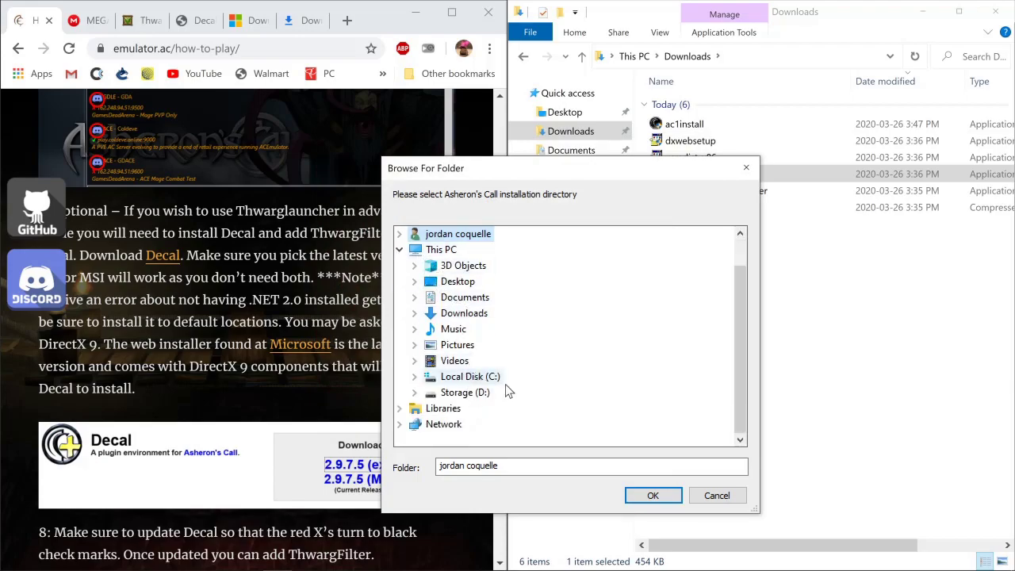
left_click(415, 378)
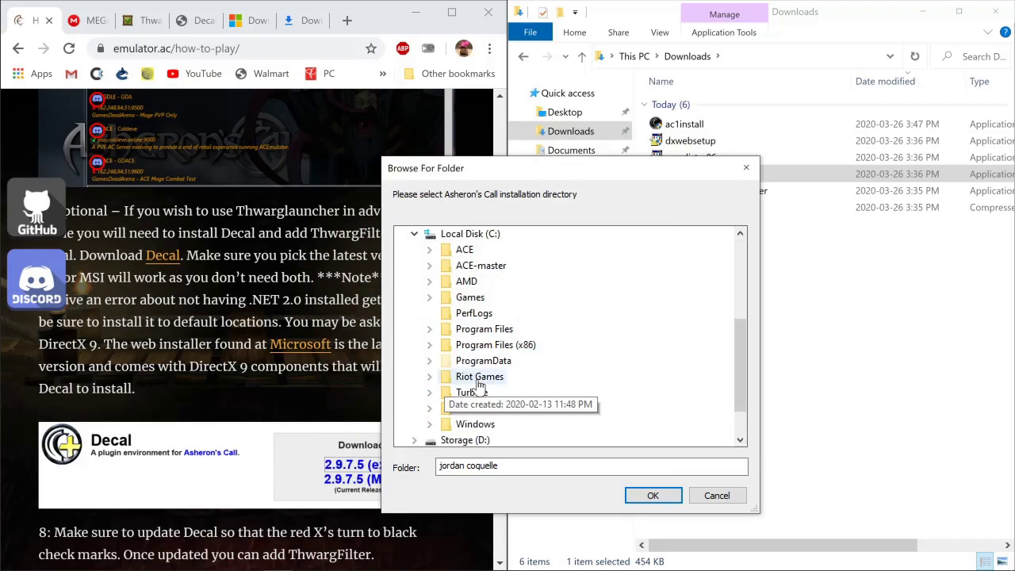
scroll(428, 372, "down", 1)
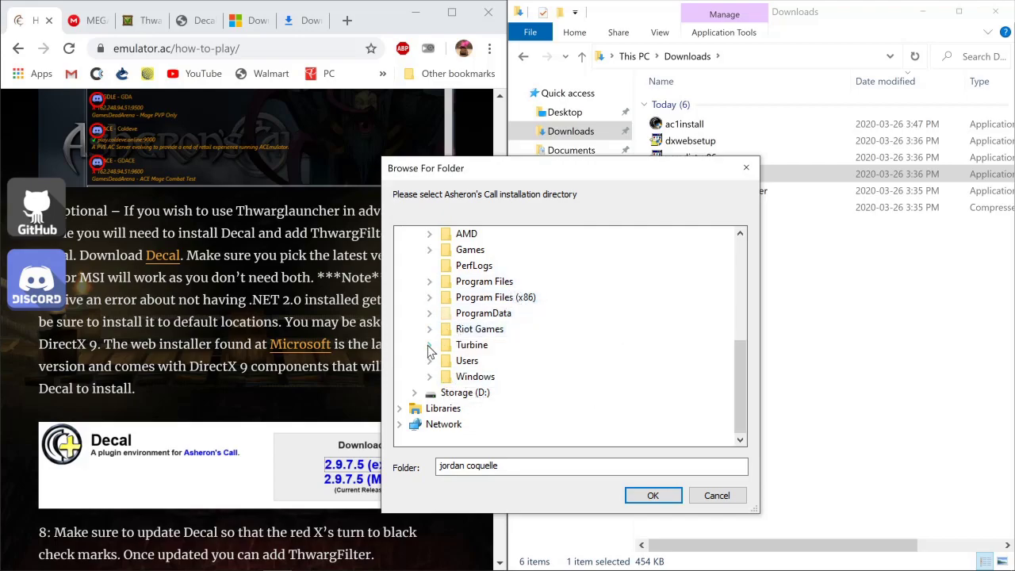
left_click(429, 345)
scroll(476, 372, "down", 1)
left_click(512, 315)
left_click(653, 496)
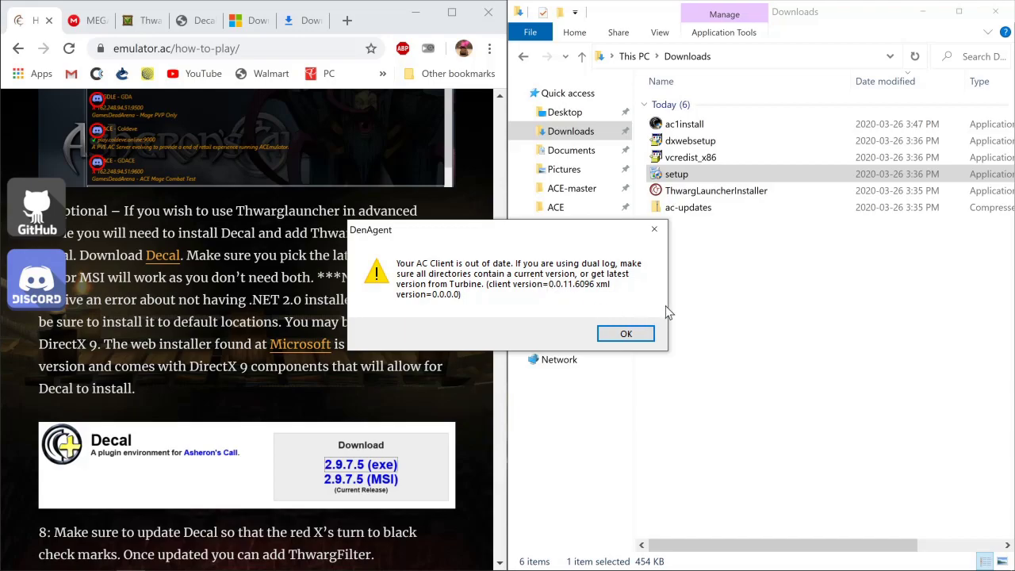
left_click(612, 336)
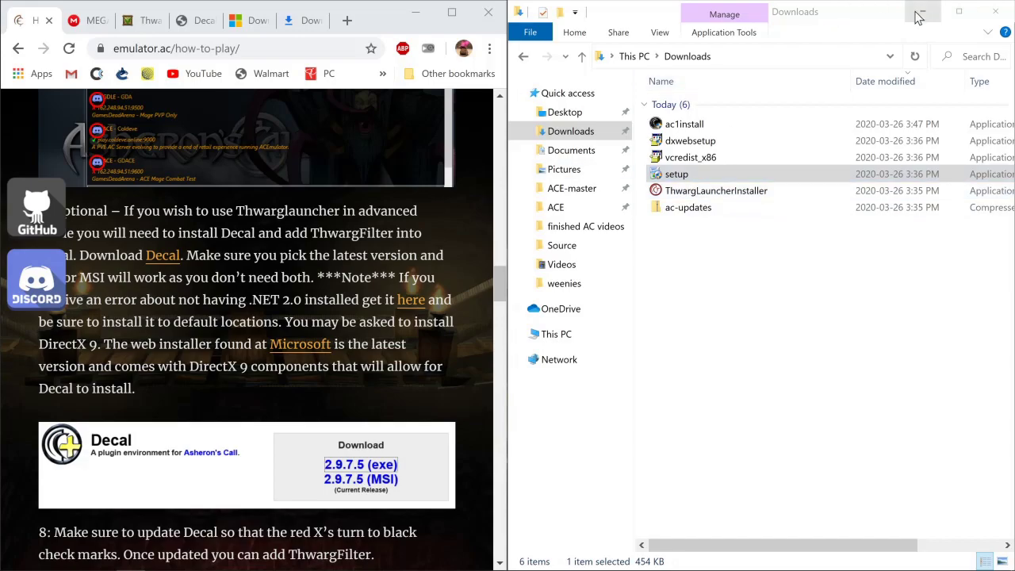
Step: Minimize the windows, start Decal Agent from the tray, and dismiss the missing XML files error
left_click(922, 12)
left_click(413, 11)
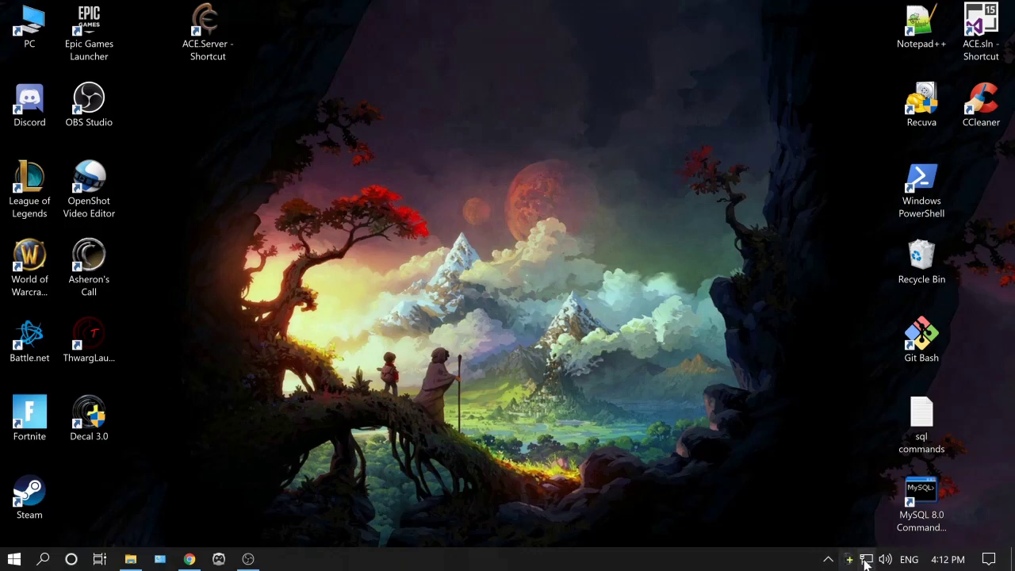
left_click(850, 561)
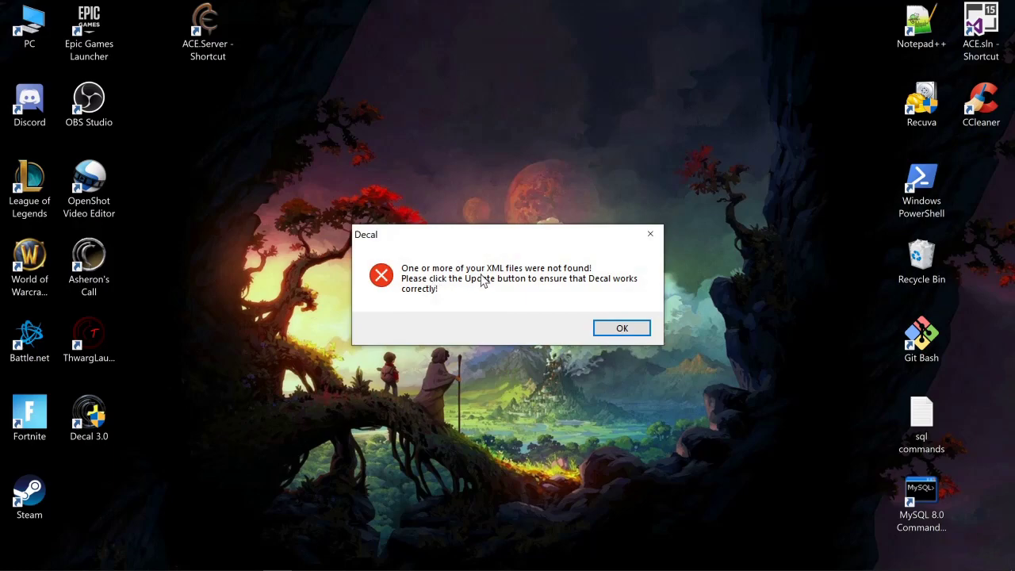
left_click(621, 328)
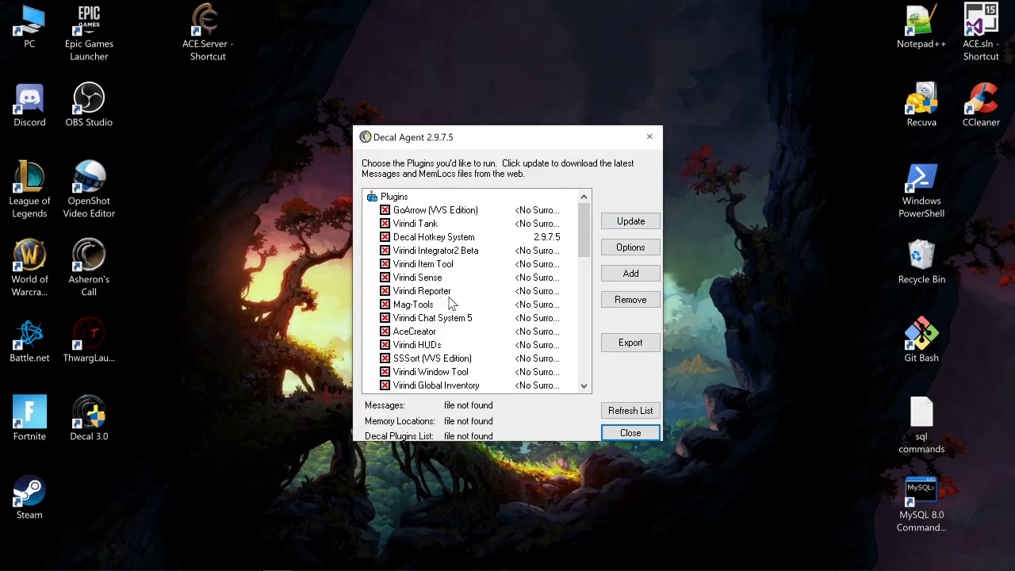
Step: Update the Decal components and acknowledge the 'components updated' message
scroll(457, 303, "down", 2)
scroll(436, 341, "up", 2)
left_click(642, 226)
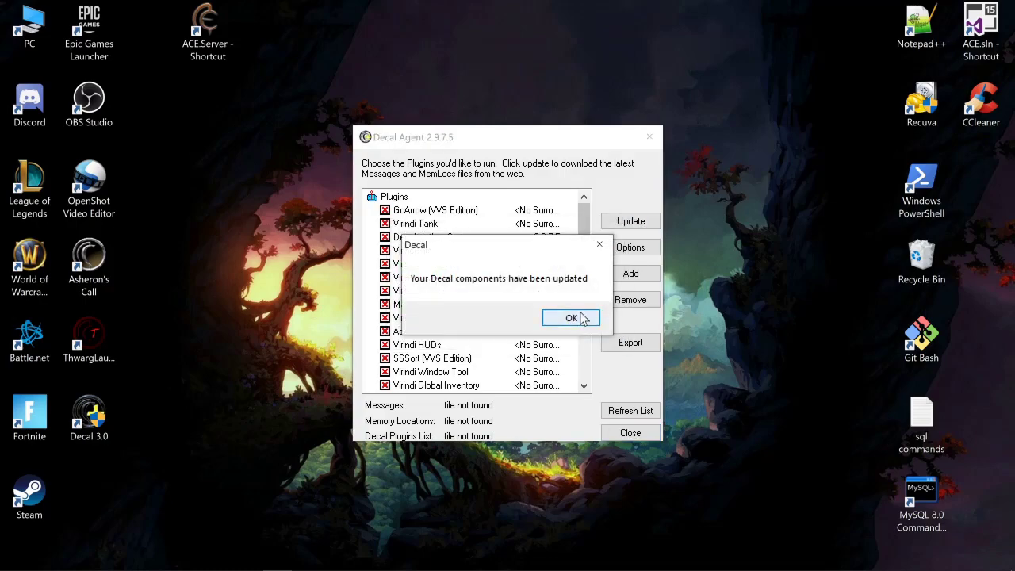
left_click(580, 318)
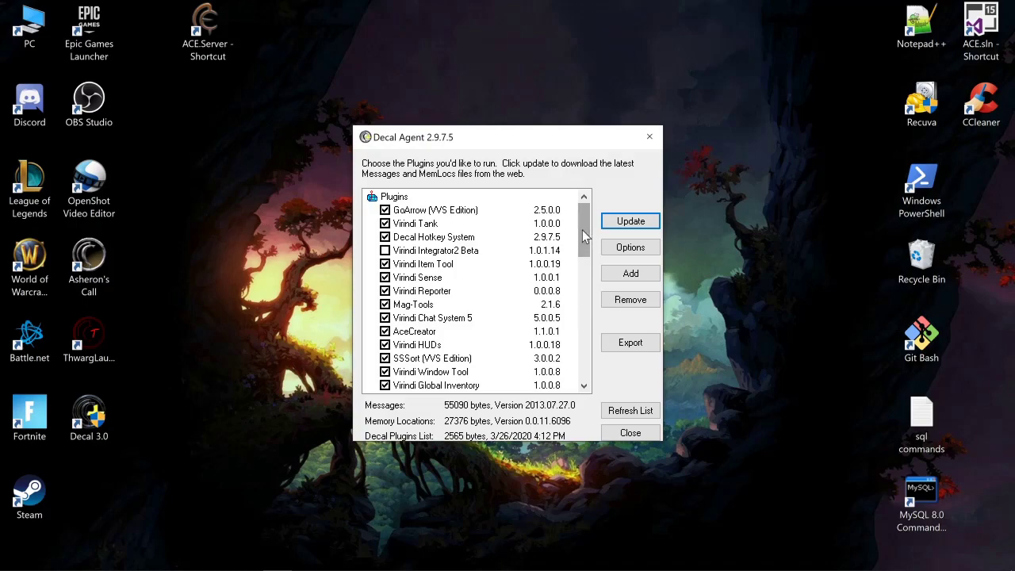
mouse_move(583, 236)
left_mouse_down()
mouse_move(591, 293)
mouse_move(577, 210)
left_mouse_up()
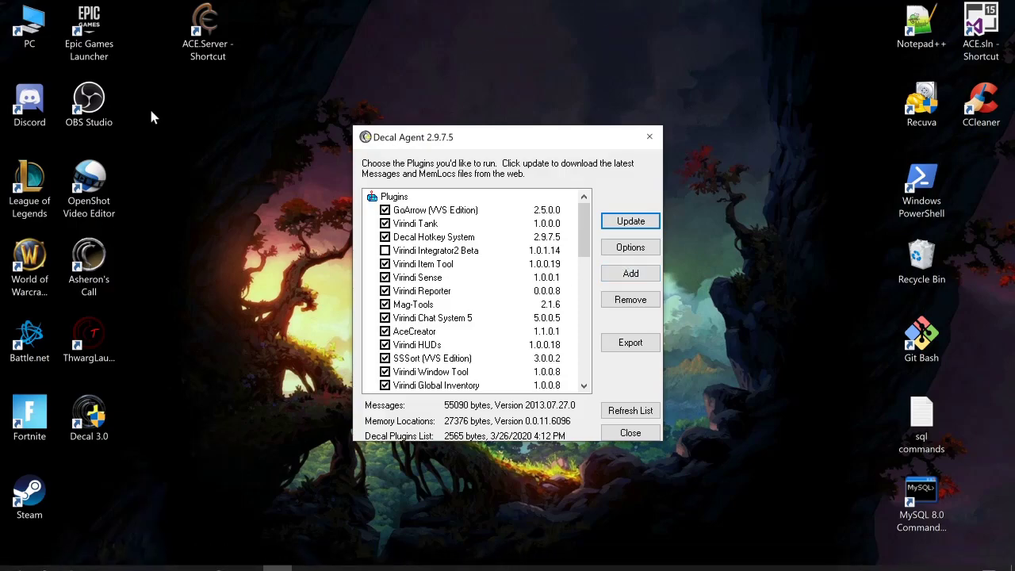
Step: Start adding a Decal plugin and browse to C:\Program Files (x86)
left_click(647, 283)
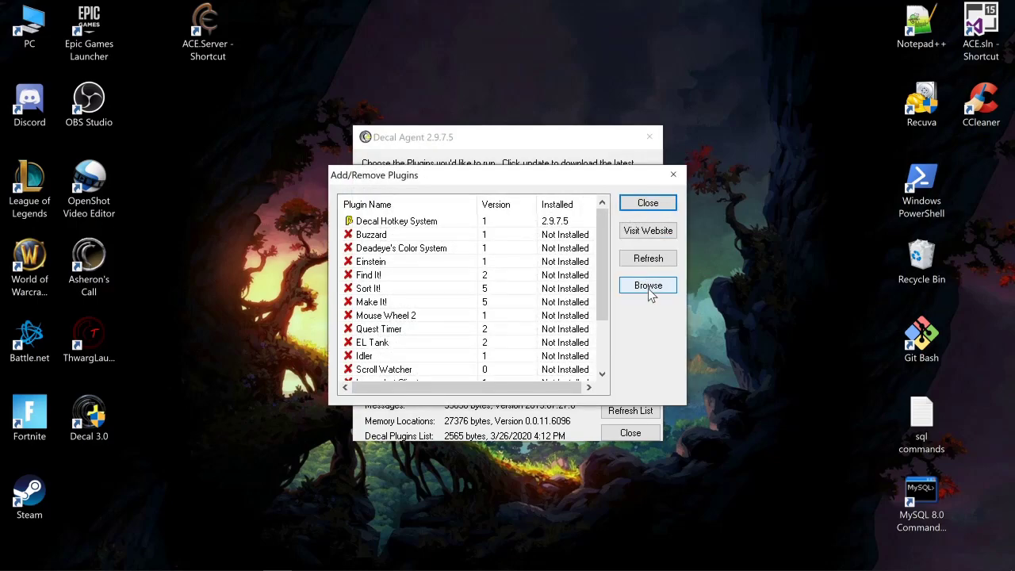
left_click(648, 288)
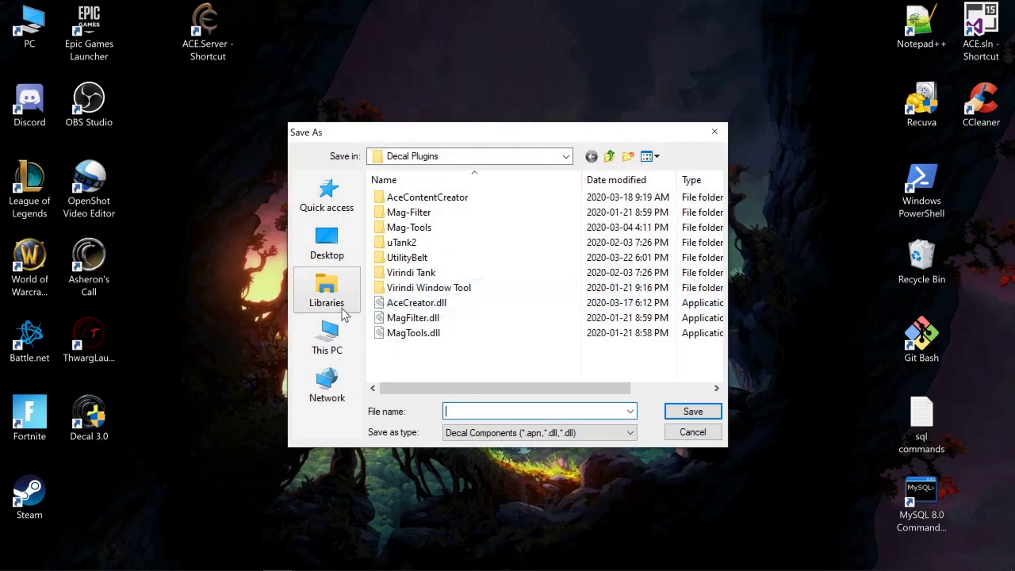
left_click(345, 335)
scroll(400, 321, "down", 3)
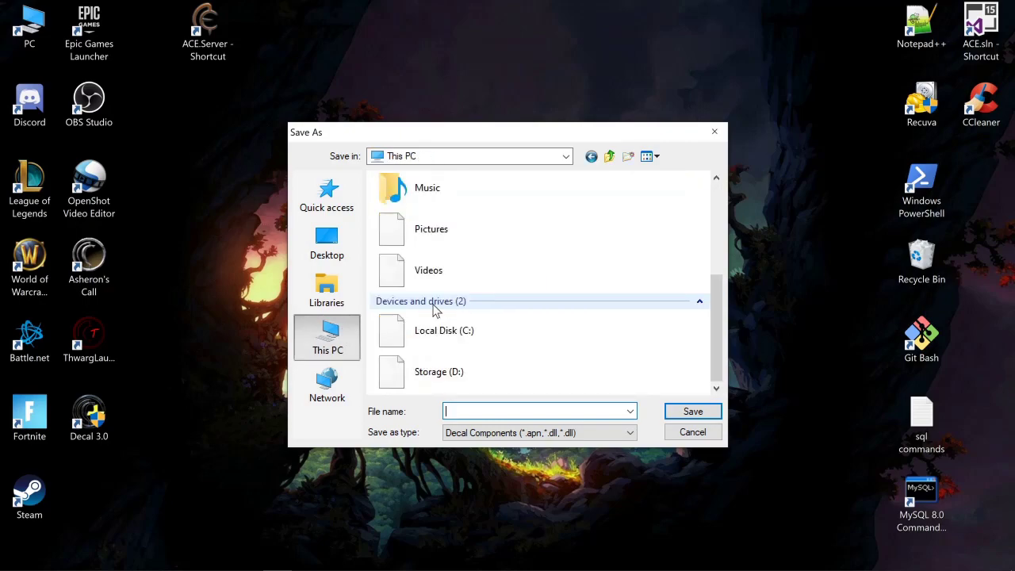
double_click(465, 337)
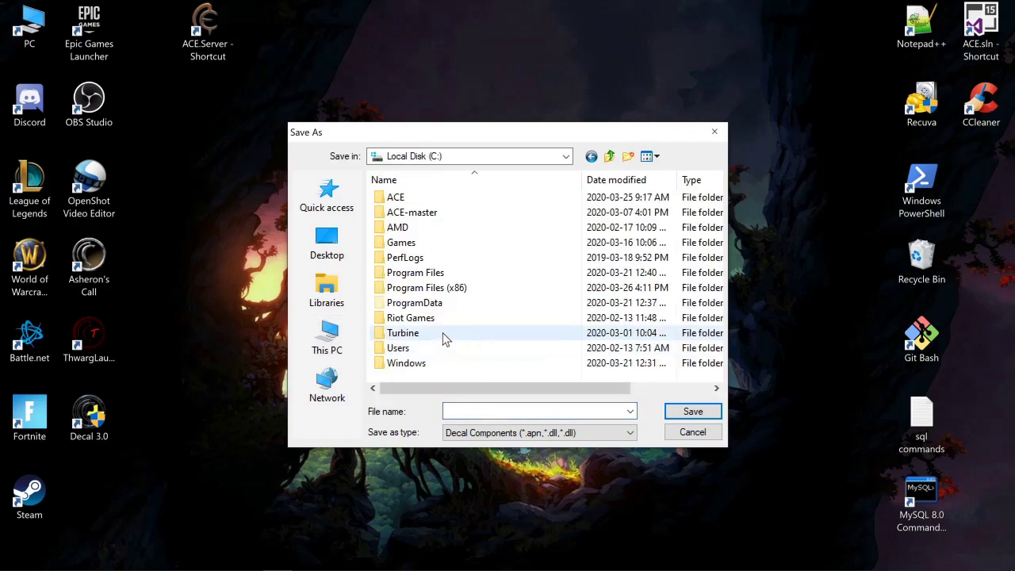
double_click(428, 290)
Step: Add ThwargFilter.dll from Thwargle Games\ThwargLauncher to Decal as a filter
scroll(500, 314, "down", 4)
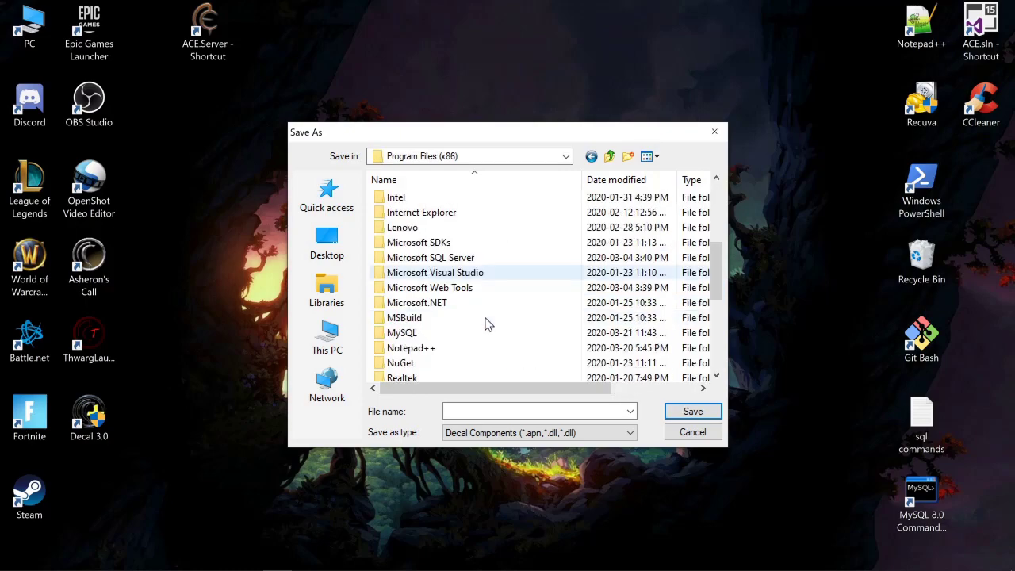
scroll(483, 319, "down", 3)
scroll(487, 324, "down", 2)
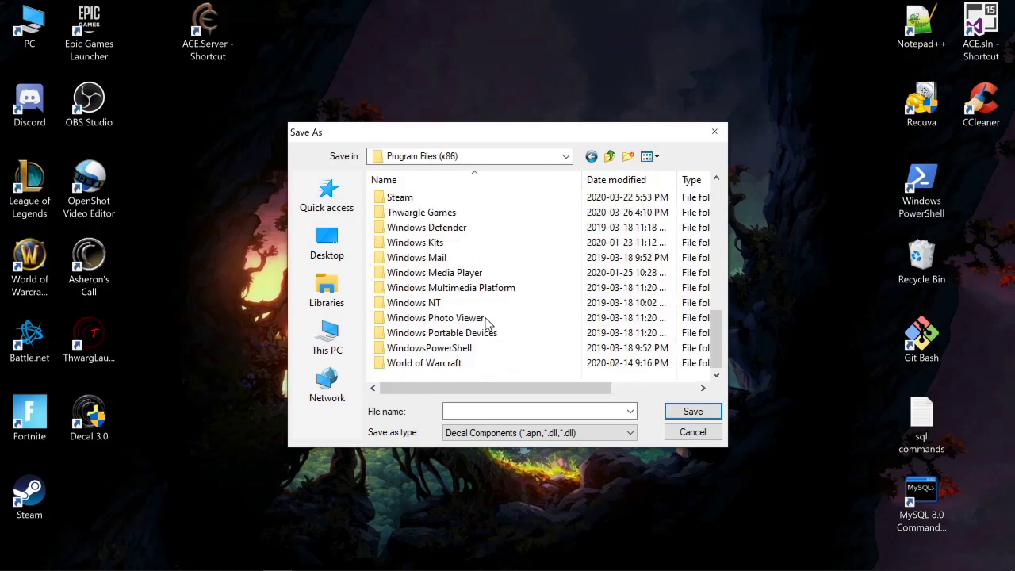
double_click(414, 216)
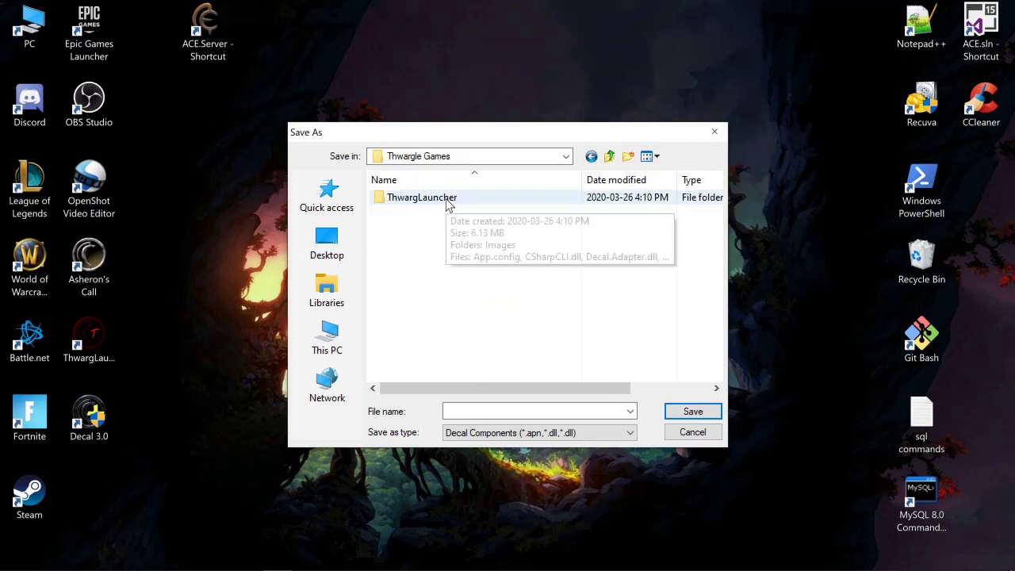
double_click(444, 200)
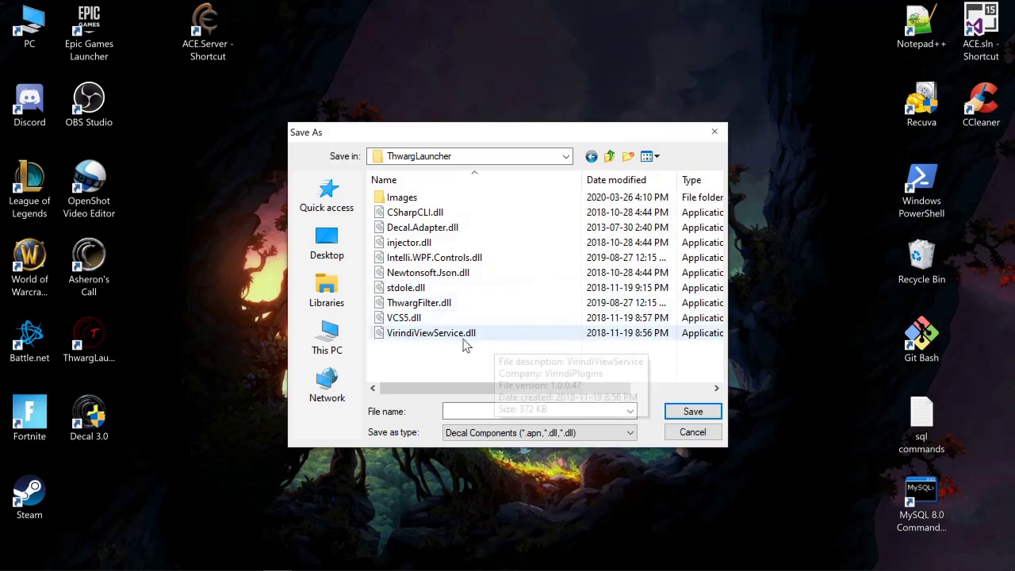
left_click(413, 306)
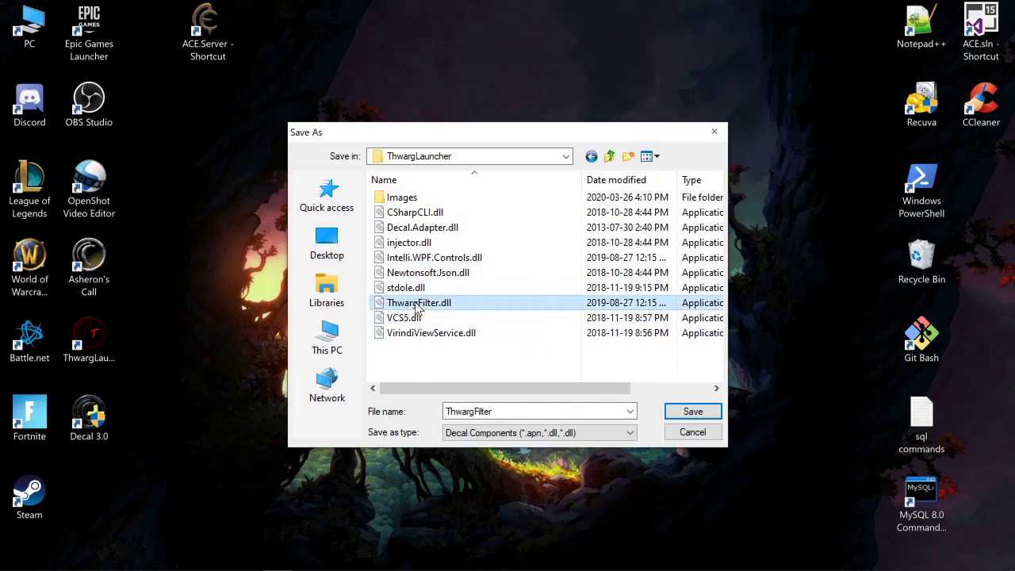
left_click(691, 410)
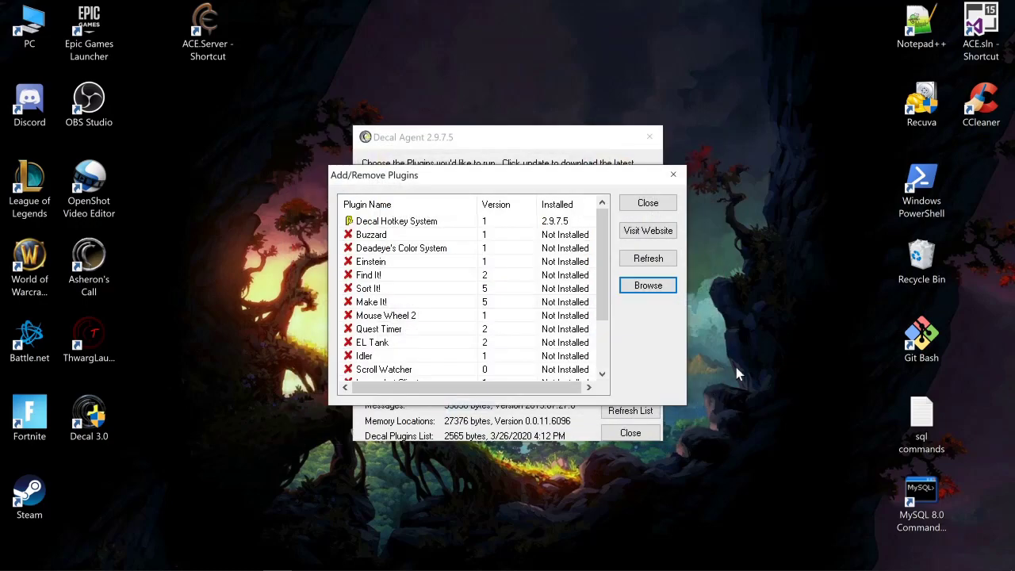
Step: Refresh Decal's plugin list, close Decal Agent, and bring Chrome back up
left_click(655, 206)
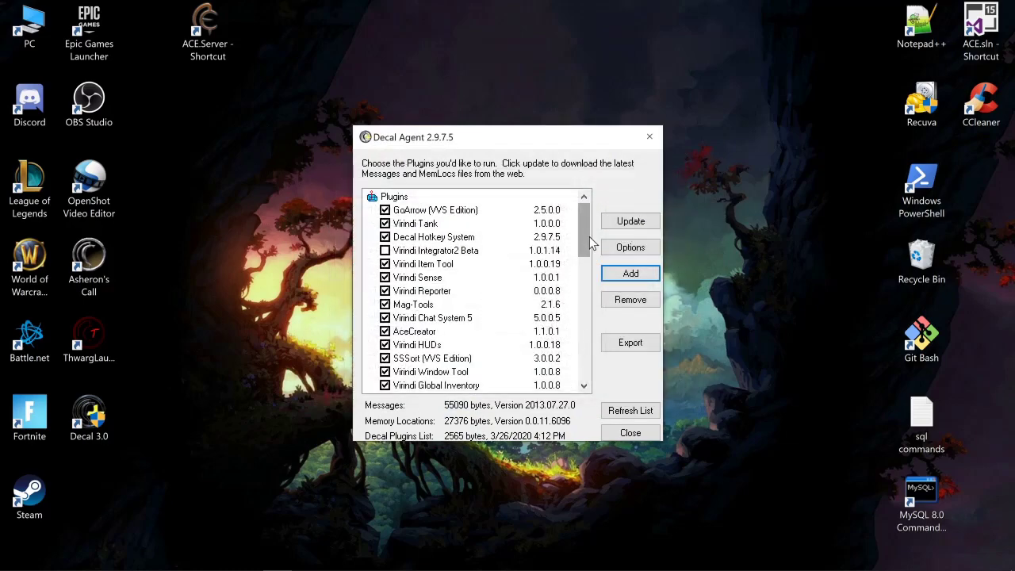
left_click_drag(592, 238, 594, 282)
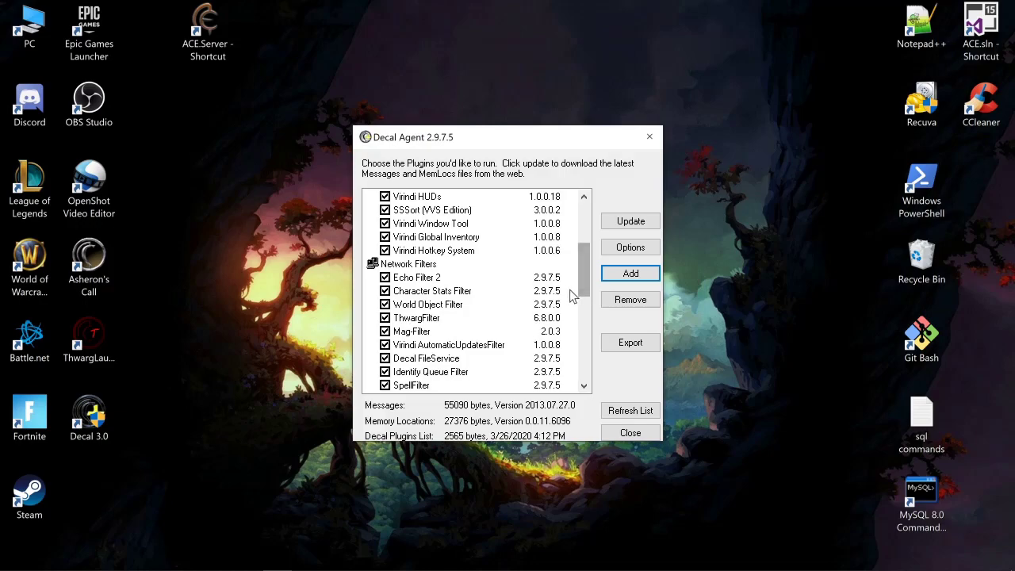
left_click_drag(585, 287, 585, 226)
left_click(627, 413)
left_click(650, 136)
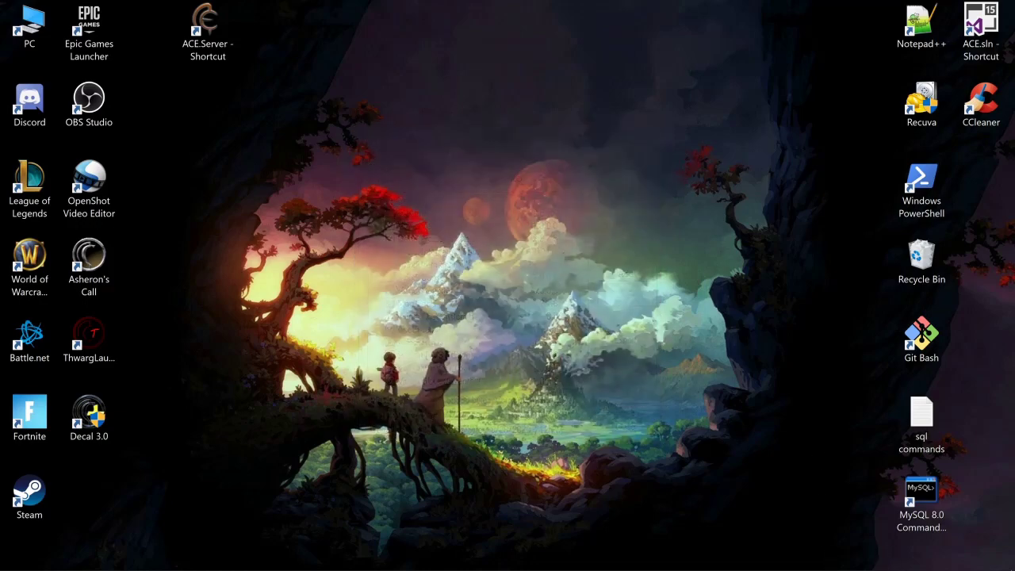
left_click(191, 559)
Step: Maximize Chrome and close the Microsoft .NET Framework download tab
key("super+Up")
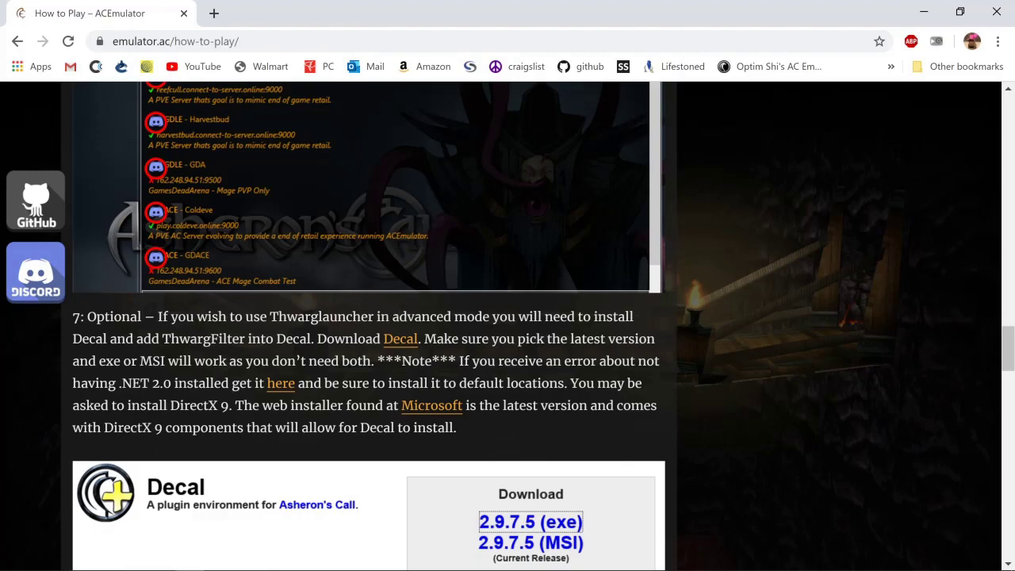
scroll(566, 357, "down", 1)
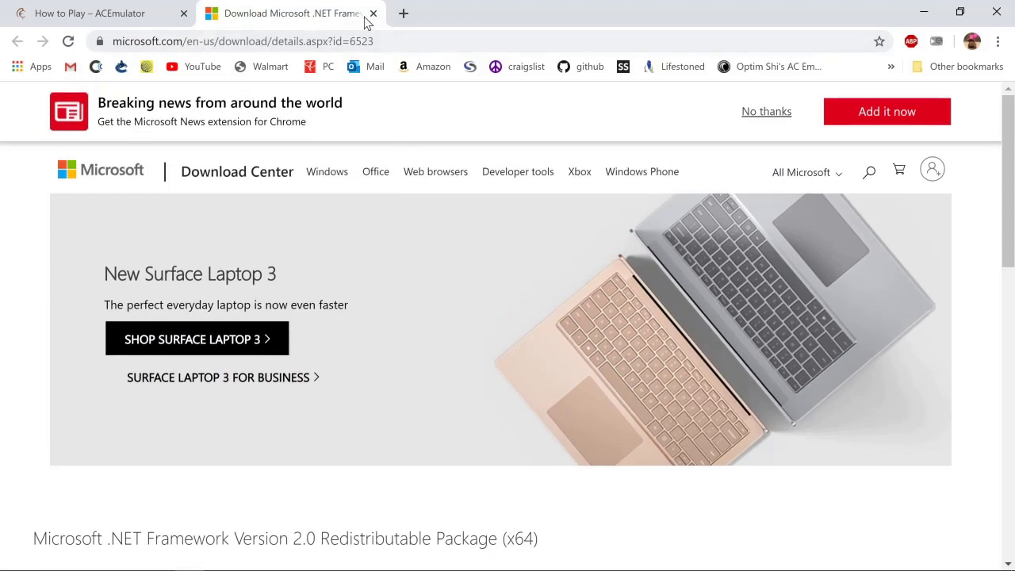
left_click(372, 14)
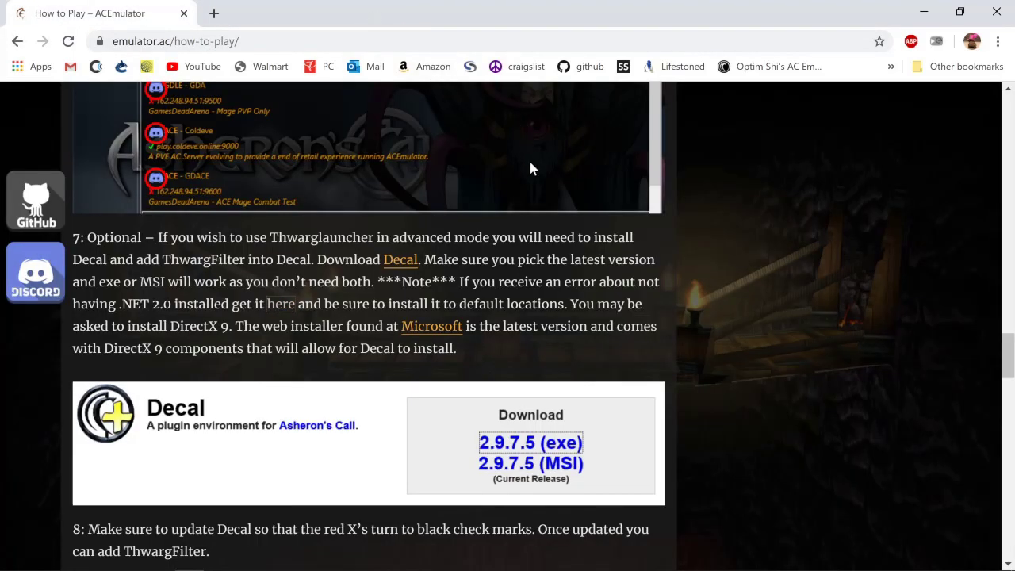
left_click(923, 11)
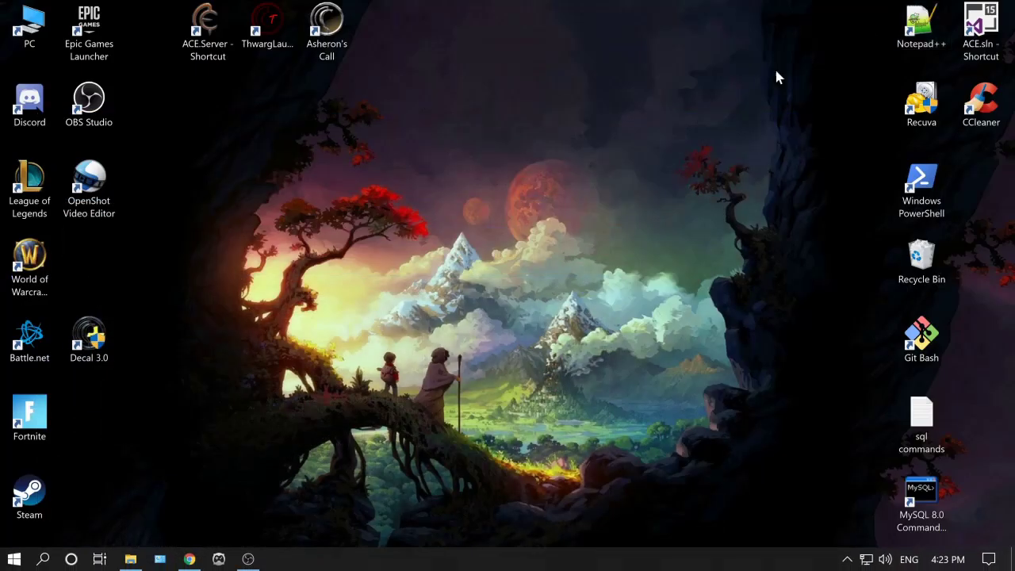
left_click(43, 559)
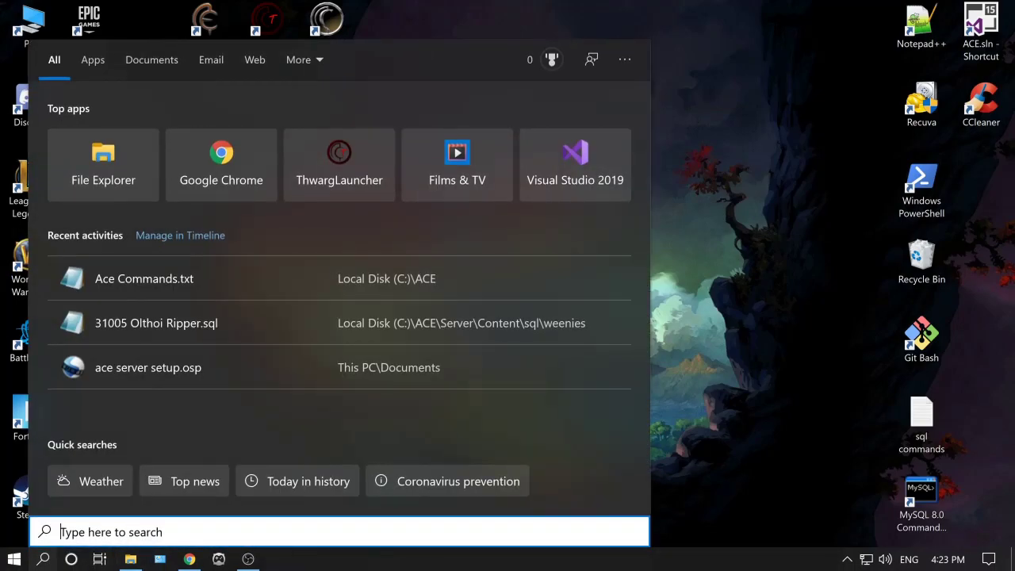
type("windows feature")
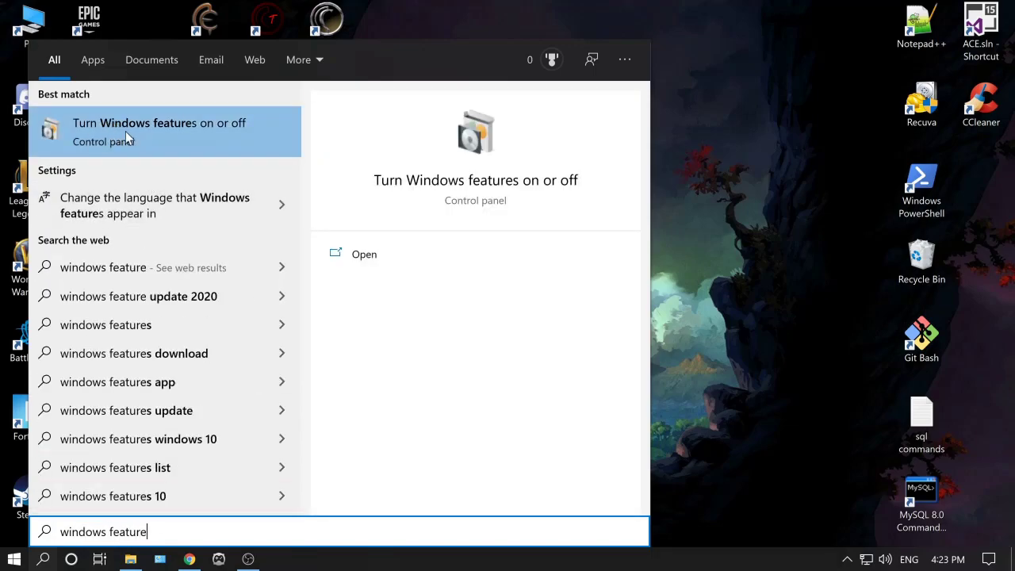
left_click(172, 133)
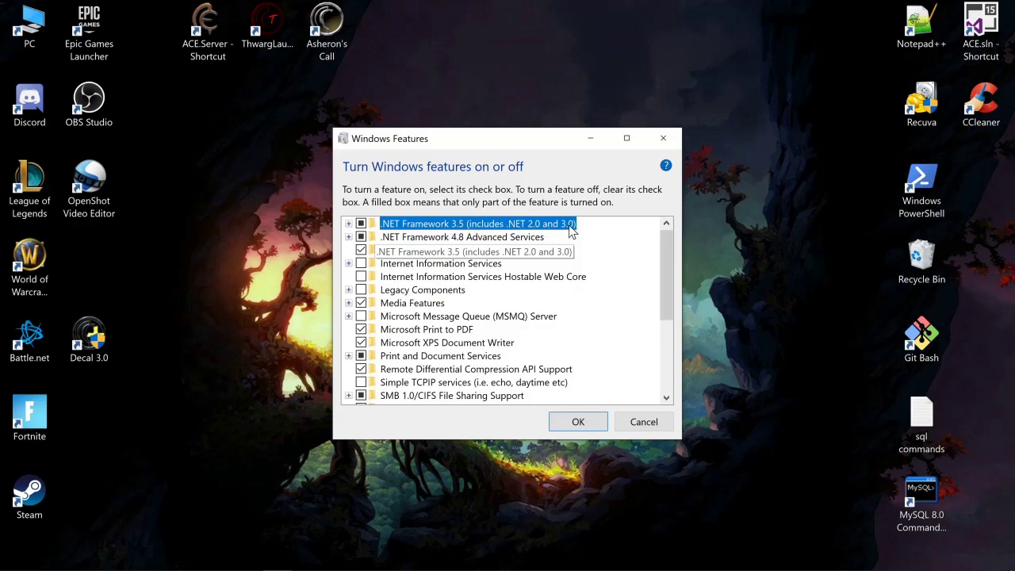
left_click(361, 223)
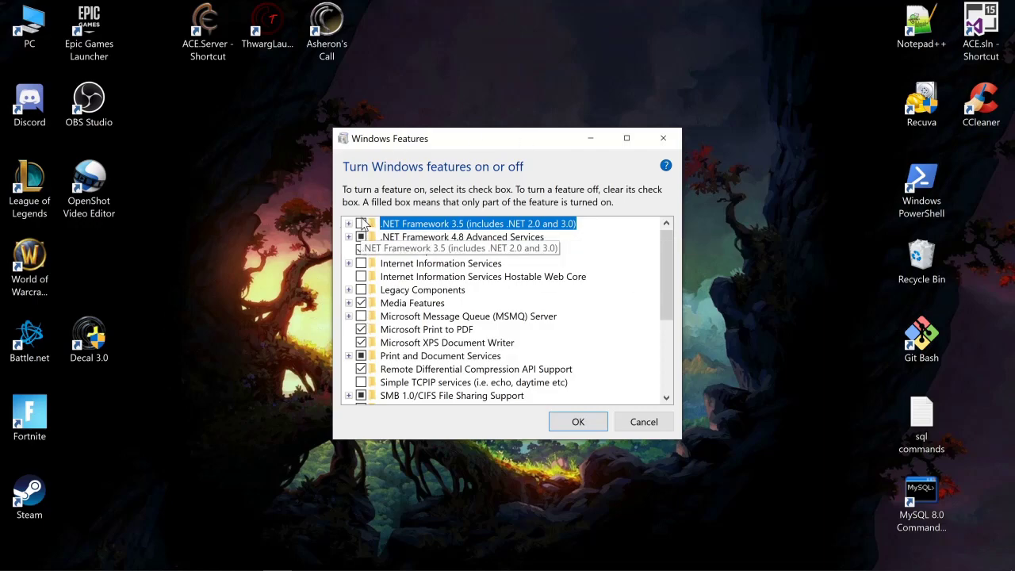
left_click(361, 224)
left_click(586, 422)
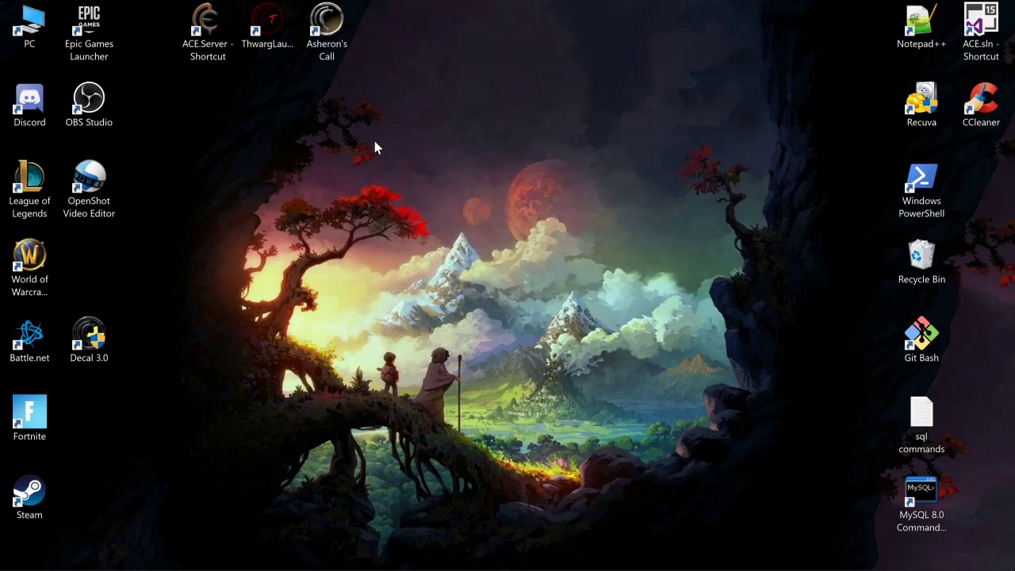
Step: Start ThwargLauncher and launch Asheron's Call on the ACE - Coldeve server
double_click(268, 24)
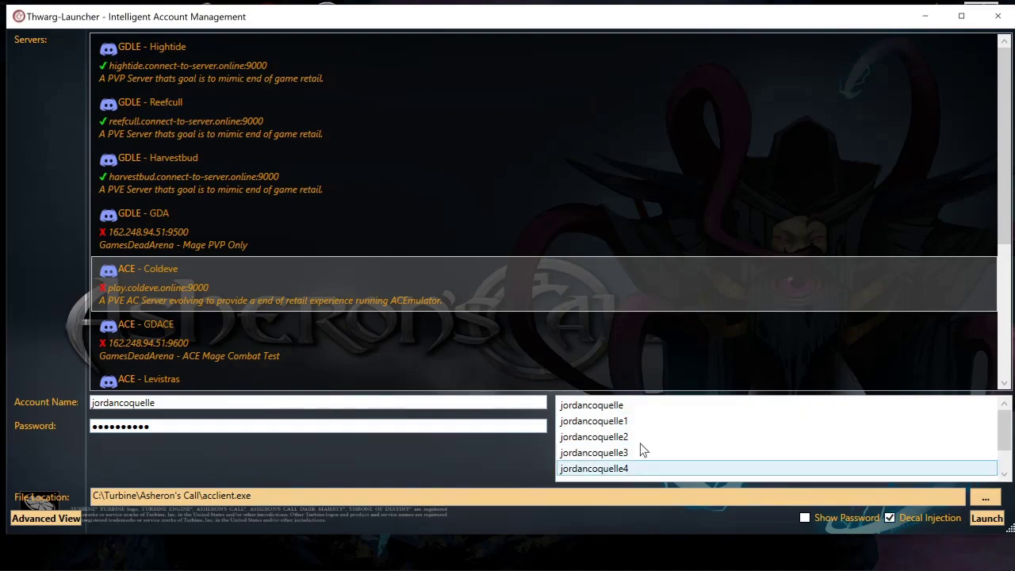
left_click(181, 220)
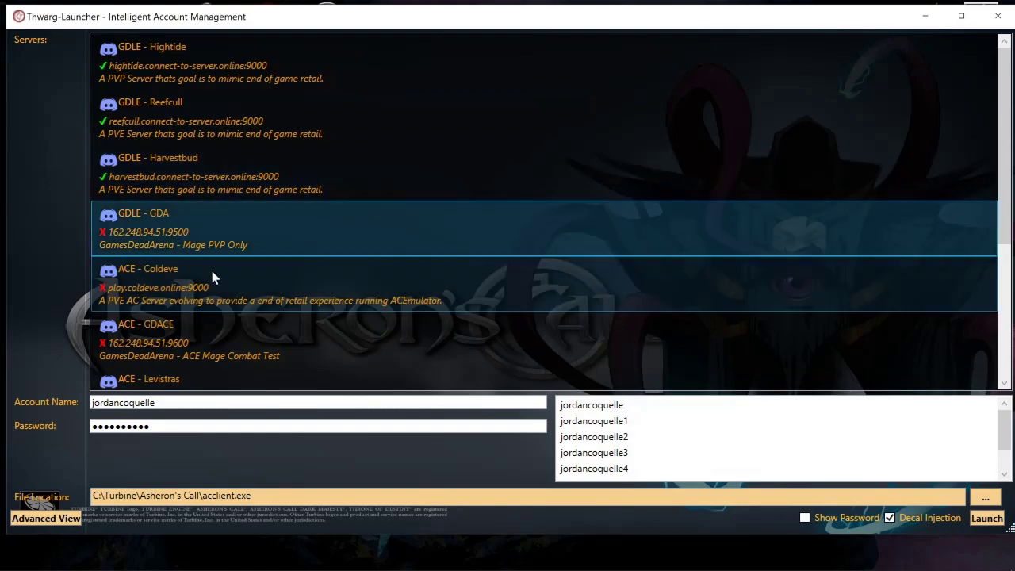
scroll(207, 273, "down", 3)
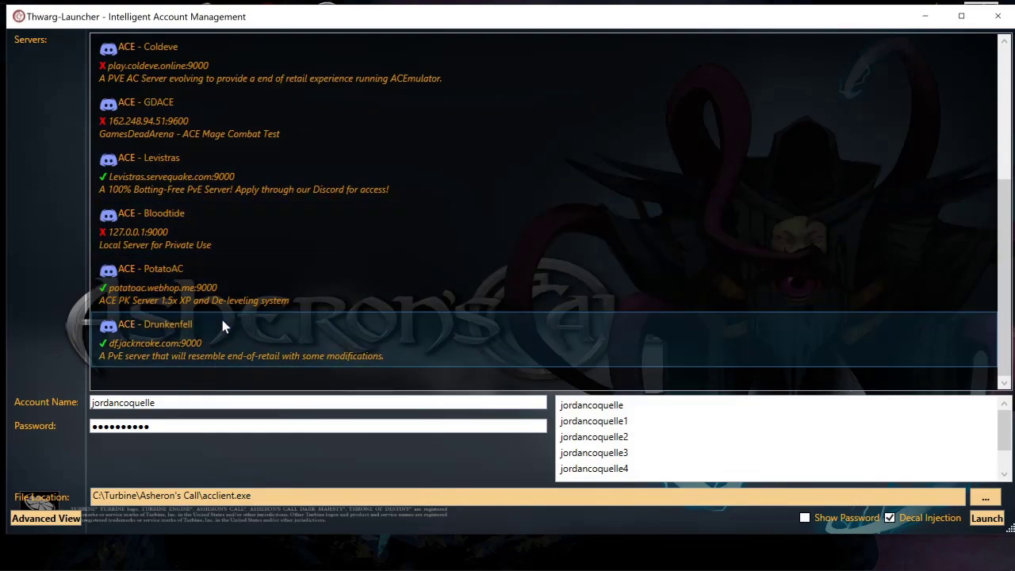
scroll(222, 304, "up", 3)
left_click(200, 287)
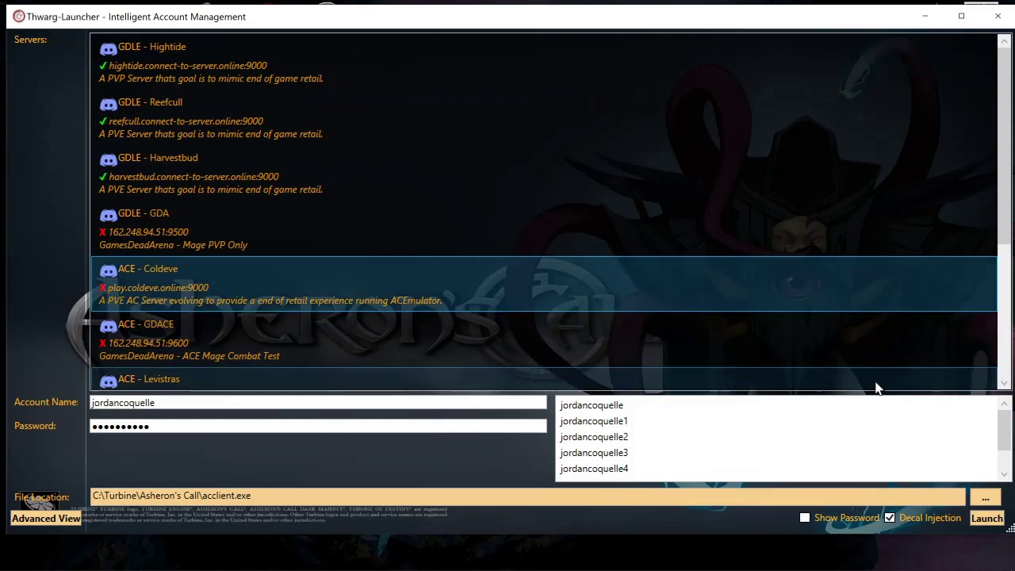
left_click(998, 517)
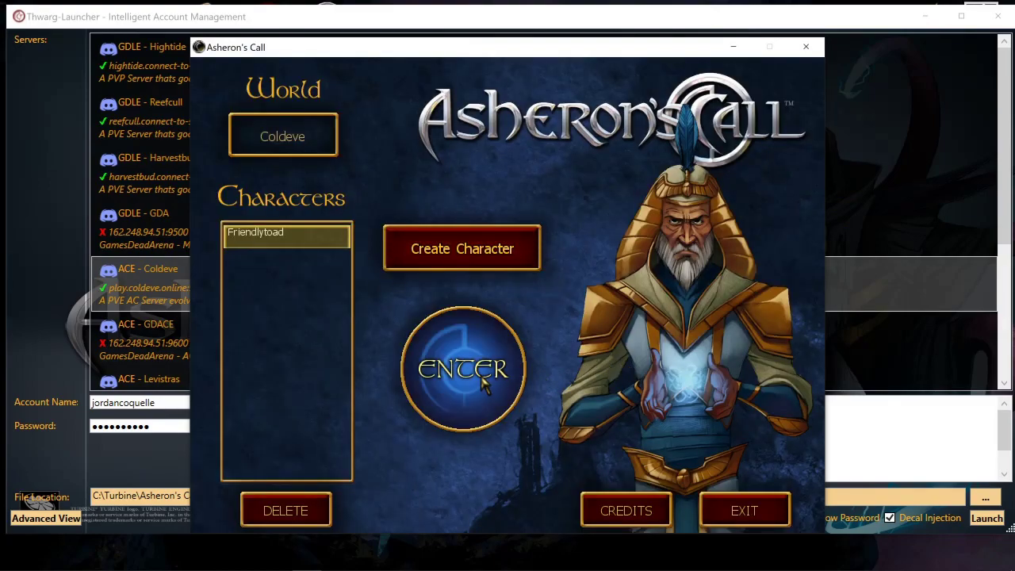
Step: Enter the Coldeve world with the character and run forward briefly
left_click(469, 372)
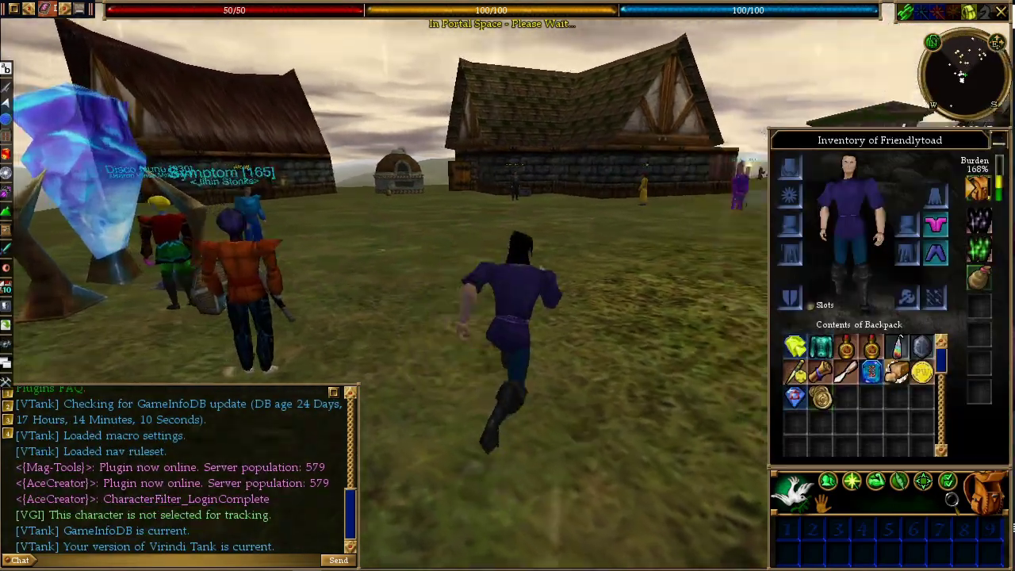
key("w")
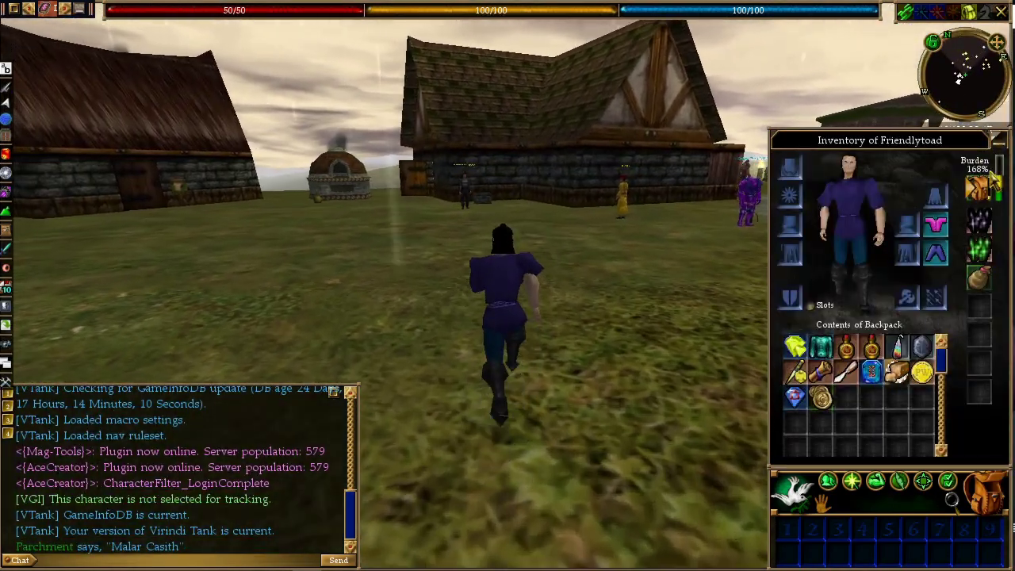
left_click(997, 141)
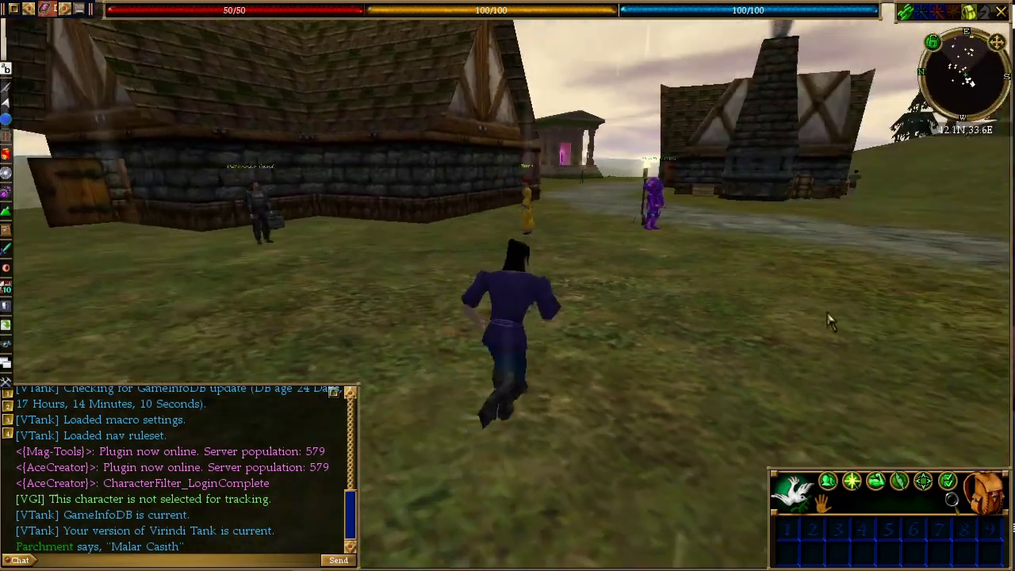
Step: Log the character out and quit Asheron's Call, confirming both prompts
key("Escape")
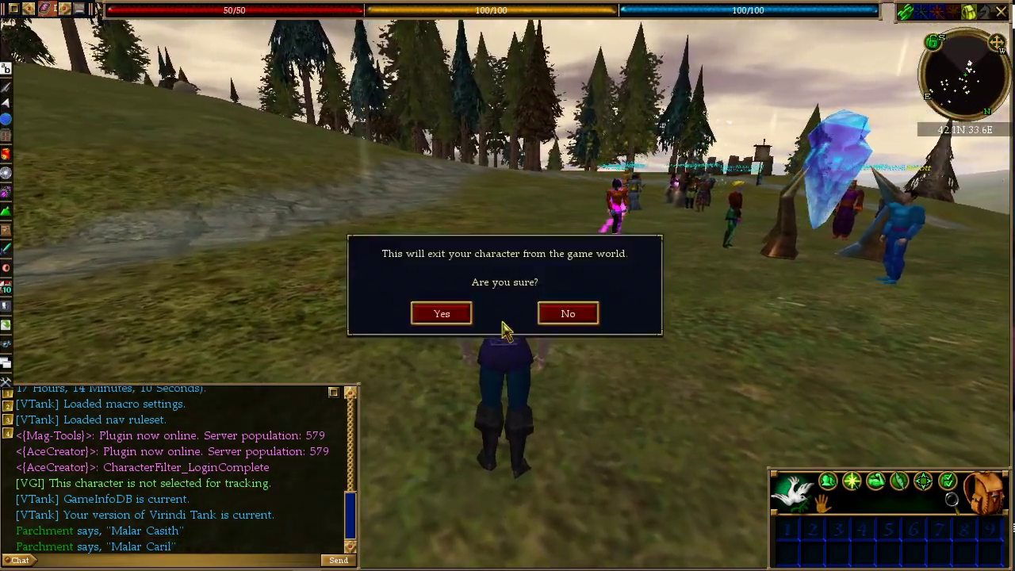
left_click(444, 314)
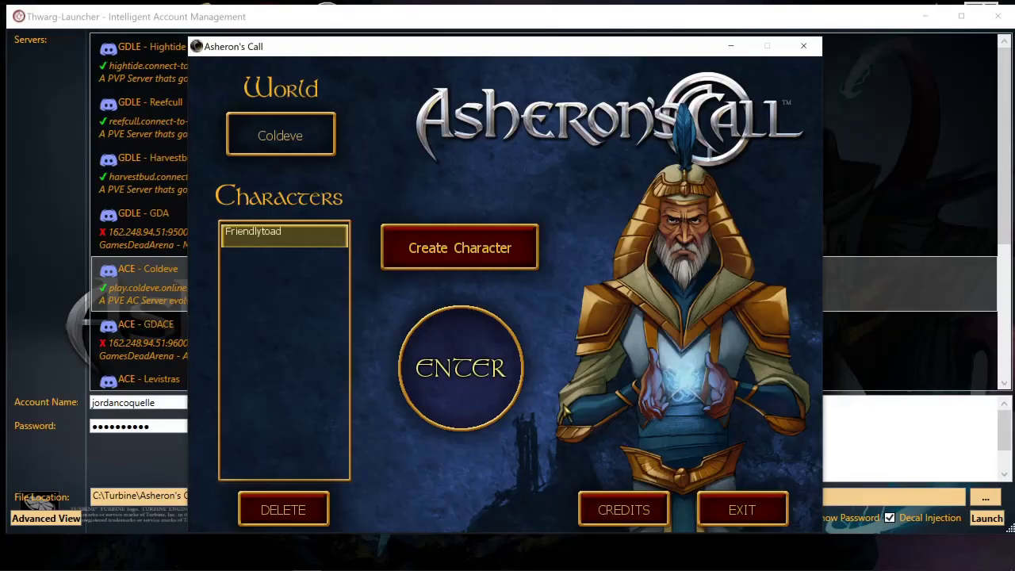
left_click(742, 509)
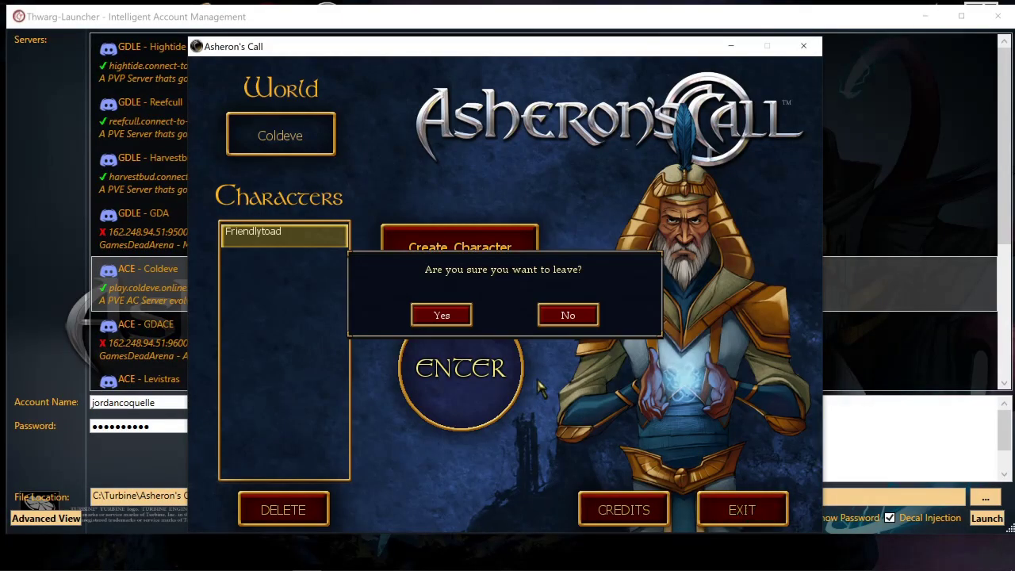
left_click(453, 317)
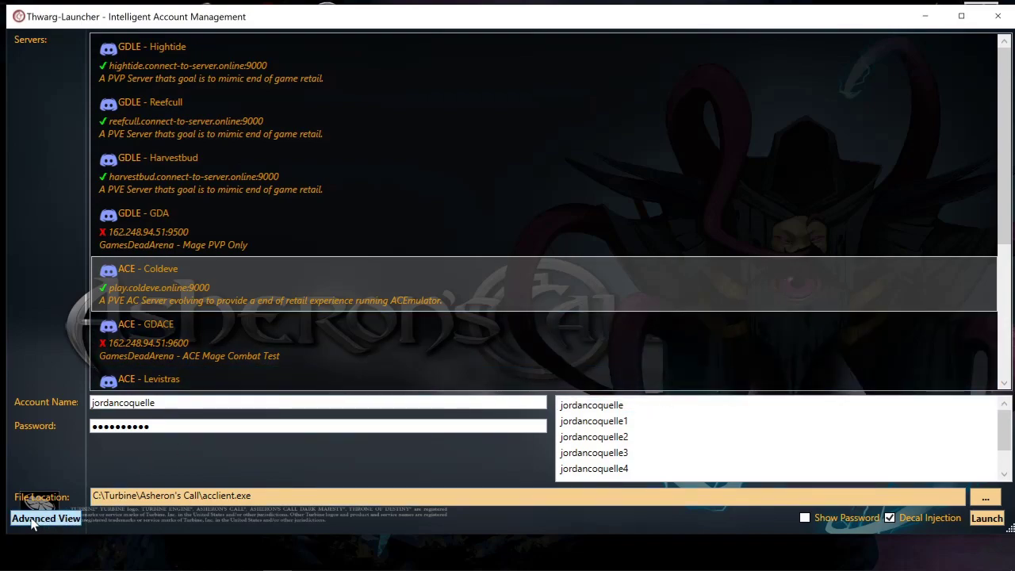
Step: Switch to Advanced View, then open Edit Servers and Browse Servers and close the catalog
left_click(79, 518)
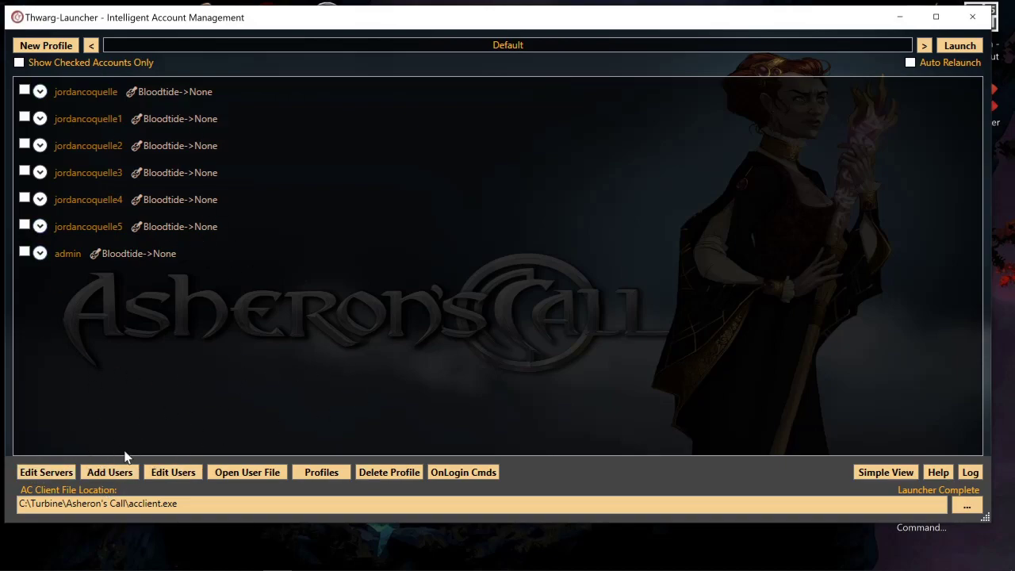
left_click(45, 476)
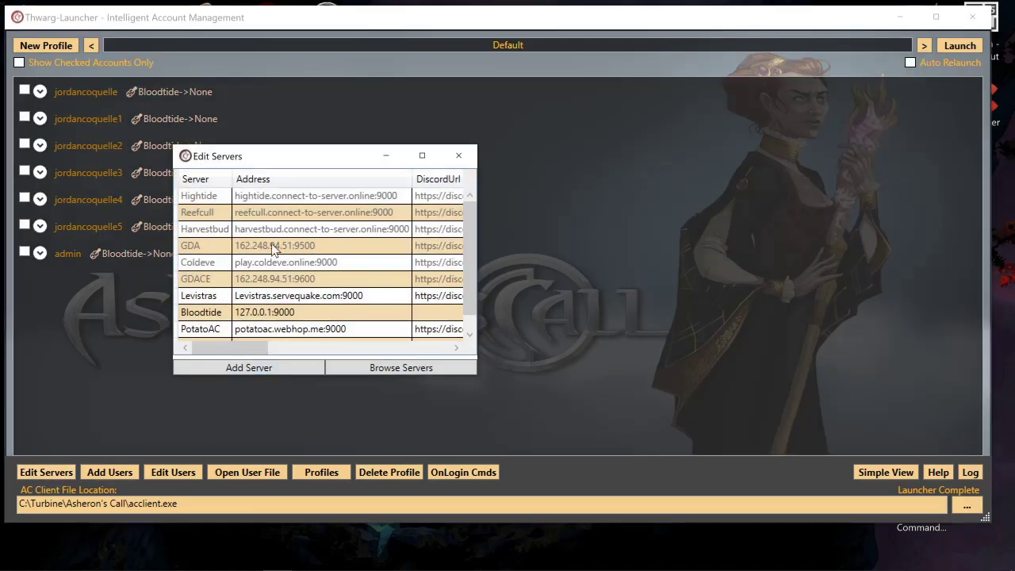
left_click(376, 366)
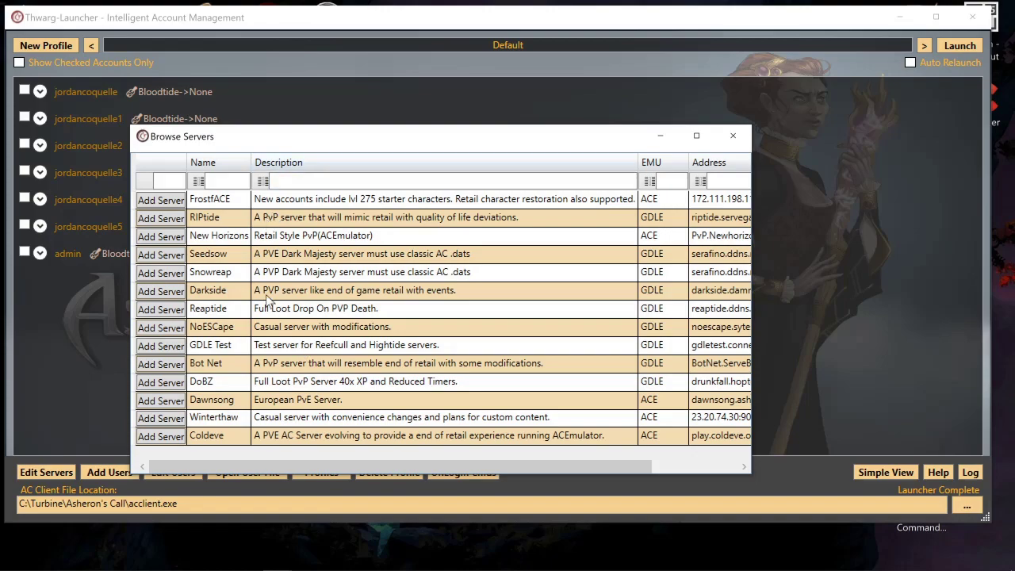
left_click(733, 135)
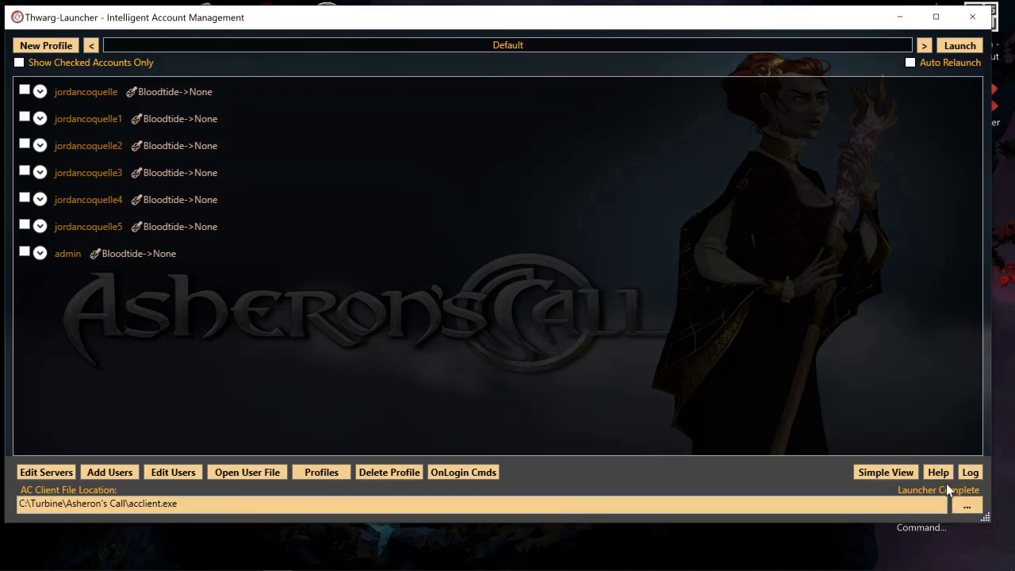
Step: Switch ThwargLauncher back to Simple View with the server list and login fields
left_click(895, 473)
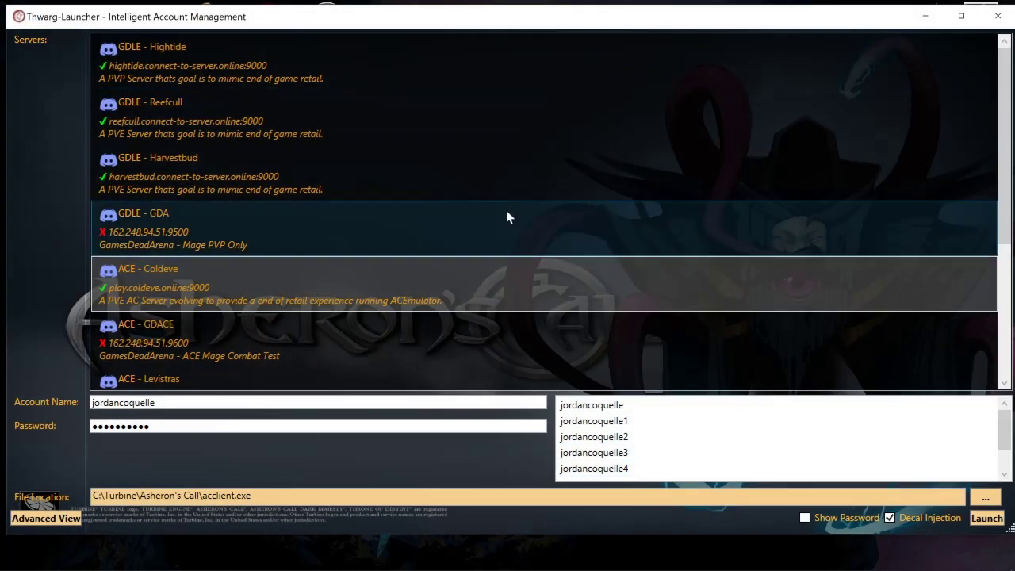